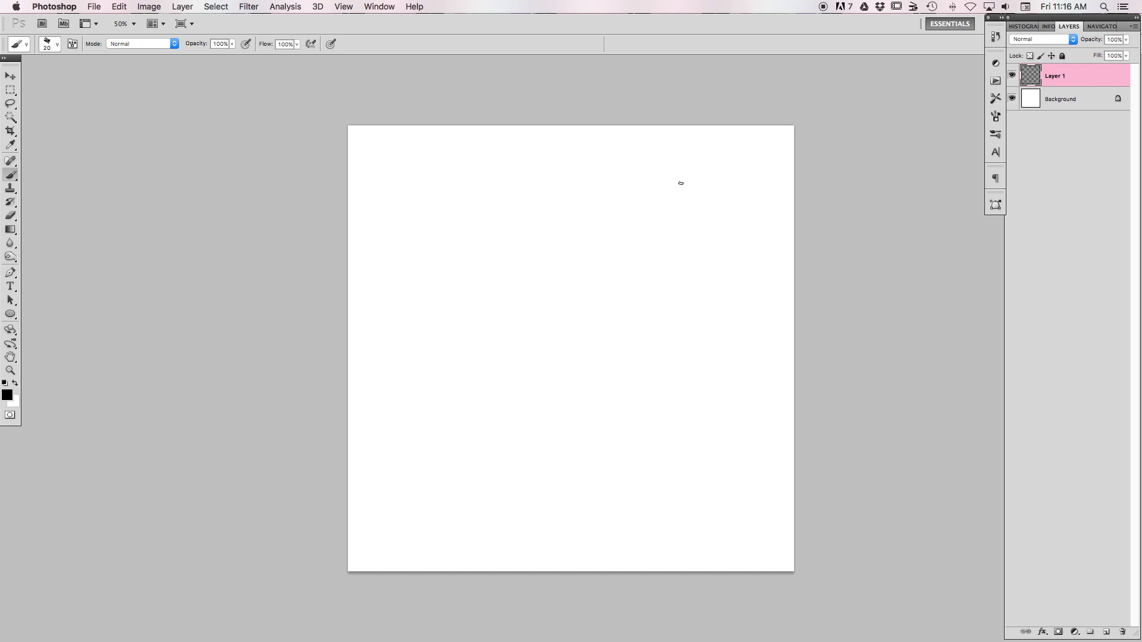
- Brush a head-and-shoulders outline on Layer 1 near the right side of the canvas
mouse_move(680, 188)
left_mouse_down()
mouse_move(654, 197)
mouse_move(628, 260)
mouse_move(624, 330)
mouse_move(710, 331)
mouse_move(727, 217)
mouse_move(646, 207)
left_mouse_up()
left_click_drag(670, 340, 675, 389)
mouse_move(696, 323)
left_mouse_down()
mouse_move(705, 383)
mouse_move(644, 402)
mouse_move(736, 432)
mouse_move(692, 374)
left_mouse_up()
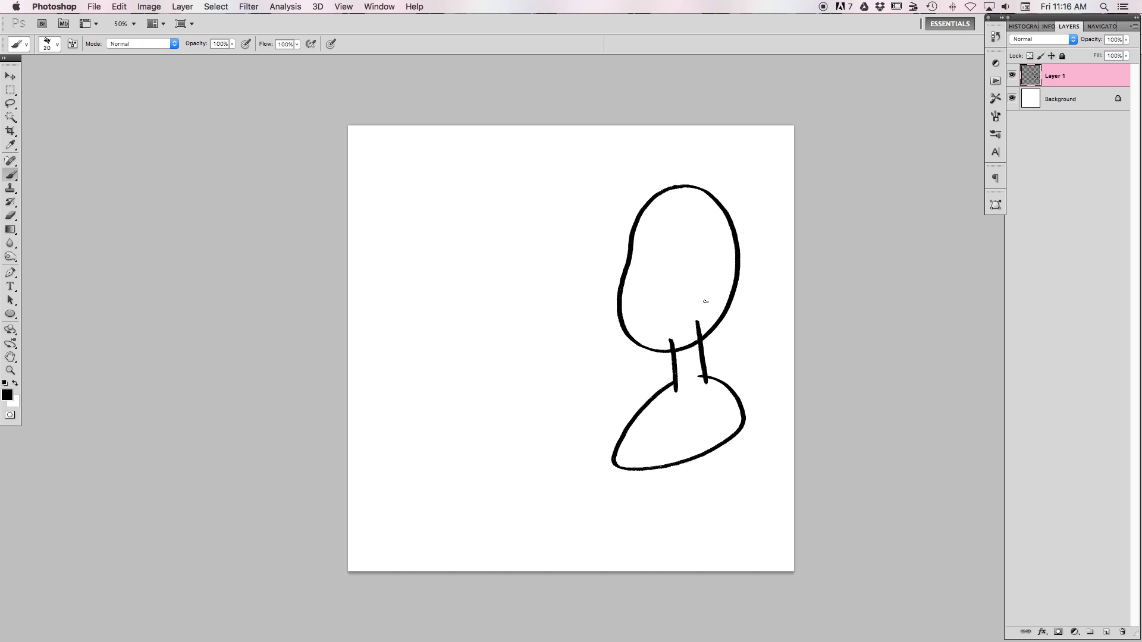
- Magic Wand the white area outside the outline and play the 'inverse fill 2px' action
key("w")
left_click(732, 334)
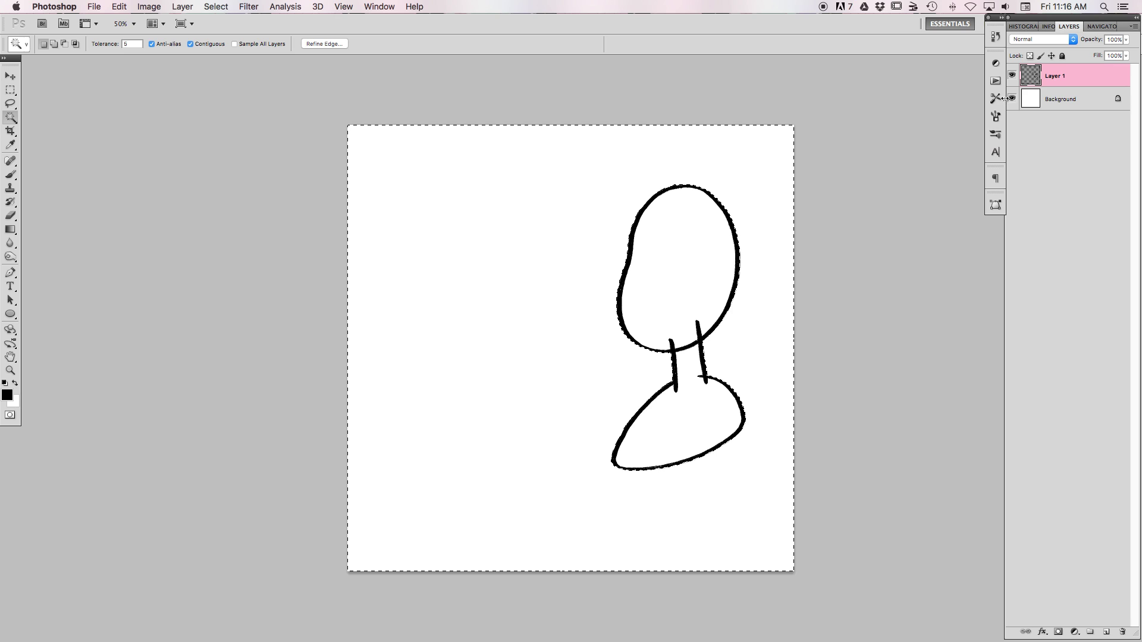
left_click(995, 80)
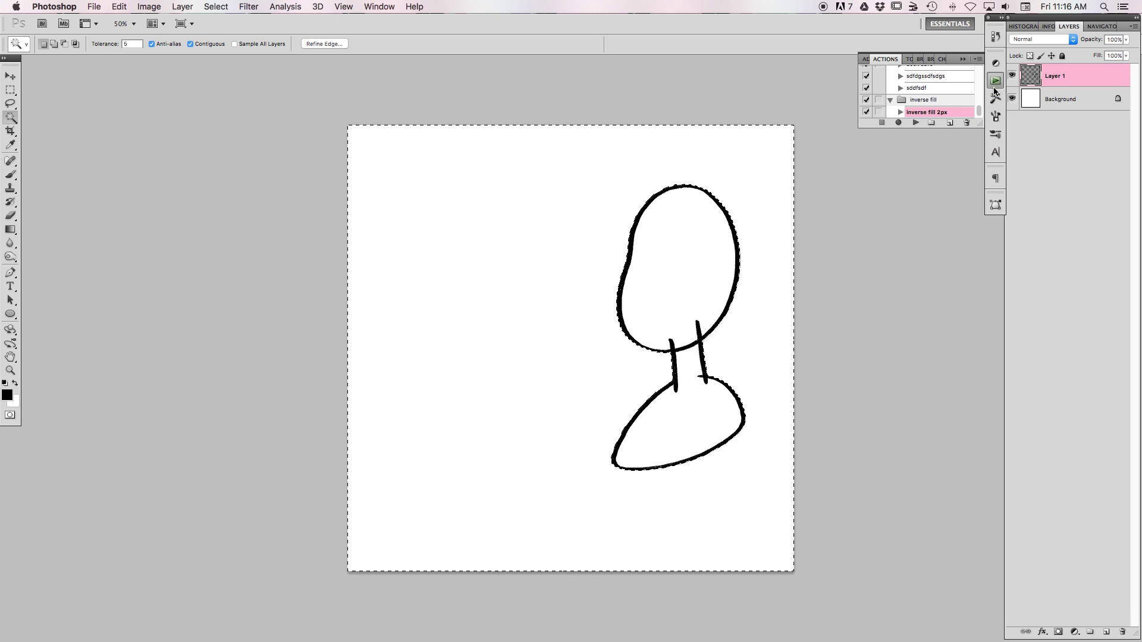
left_click(916, 123)
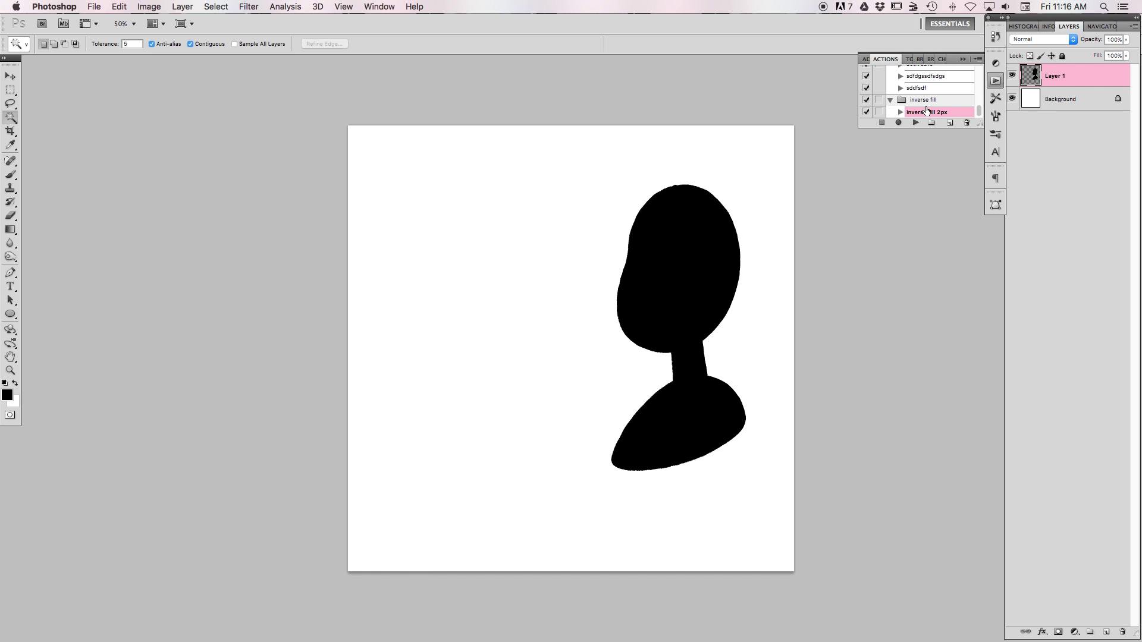
- Brush a face-profile head-and-shoulders outline left of the first figure
key("b")
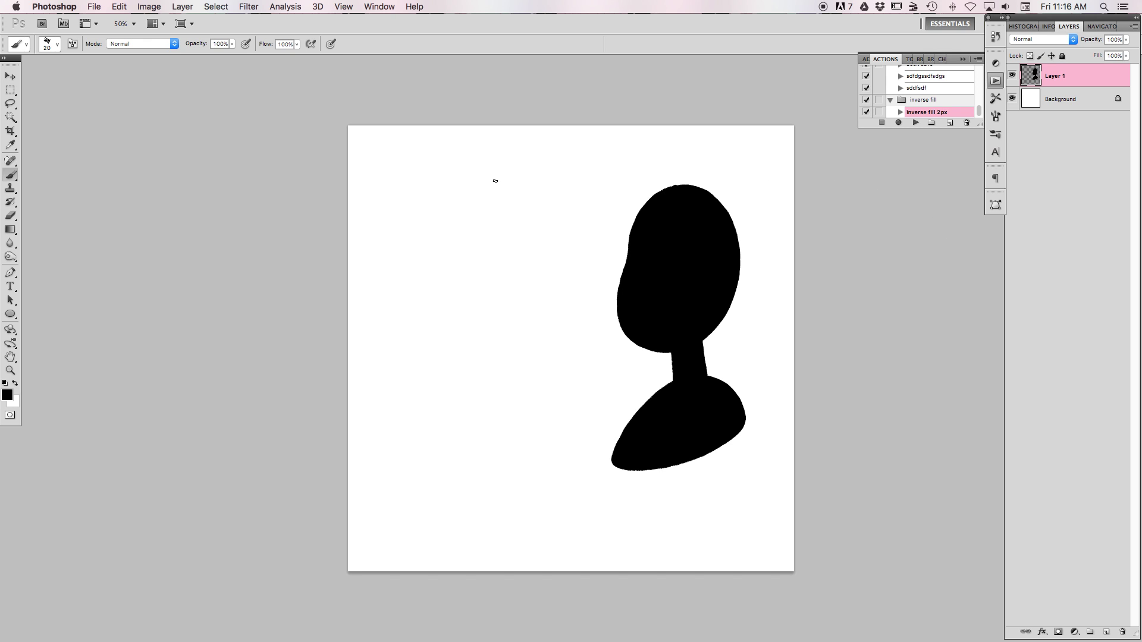
mouse_move(495, 180)
left_mouse_down()
mouse_move(468, 212)
mouse_move(444, 292)
mouse_move(494, 311)
mouse_move(498, 338)
left_mouse_up()
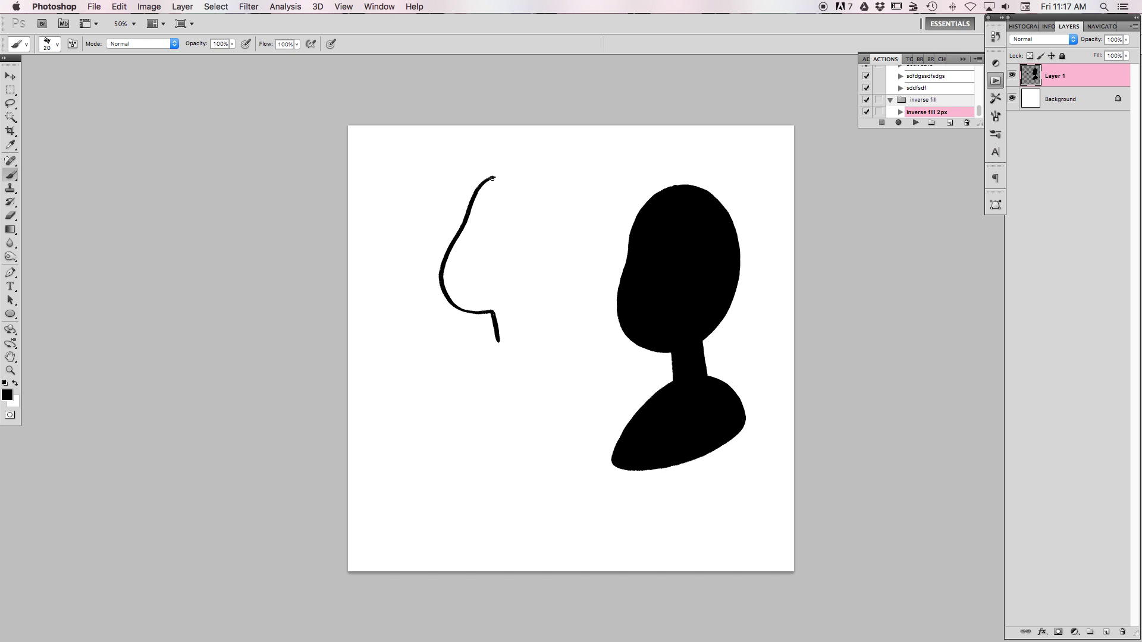
mouse_move(492, 178)
left_mouse_down()
mouse_move(543, 177)
mouse_move(553, 275)
mouse_move(468, 405)
mouse_move(530, 333)
left_mouse_up()
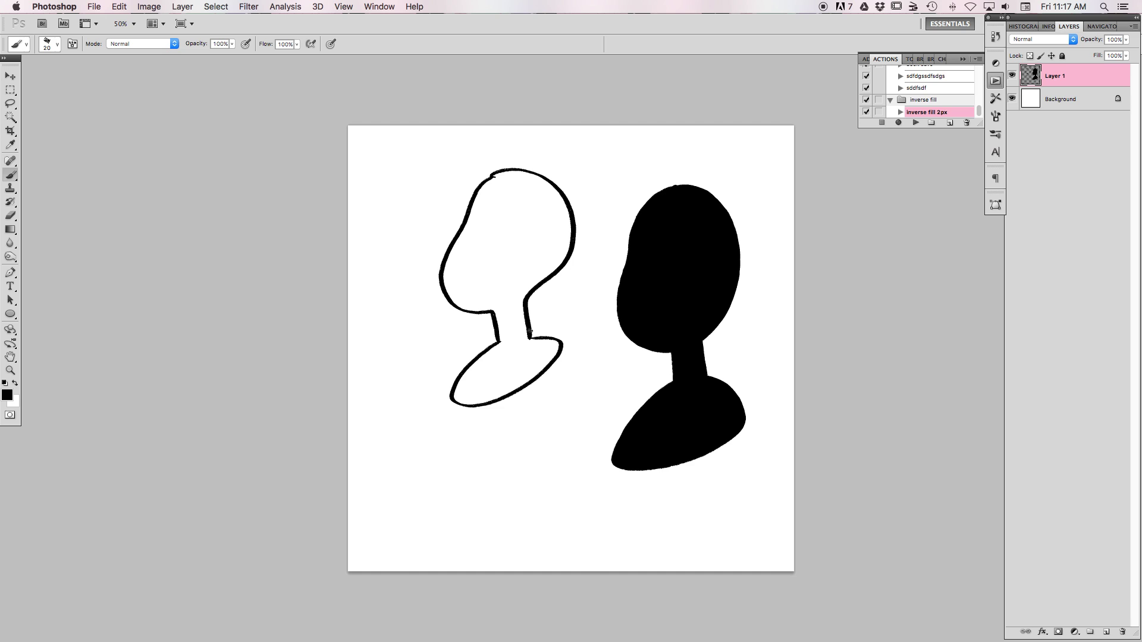
- Magic Wand the new head's interior, fill it solid black with a gradient, and deselect
key("w")
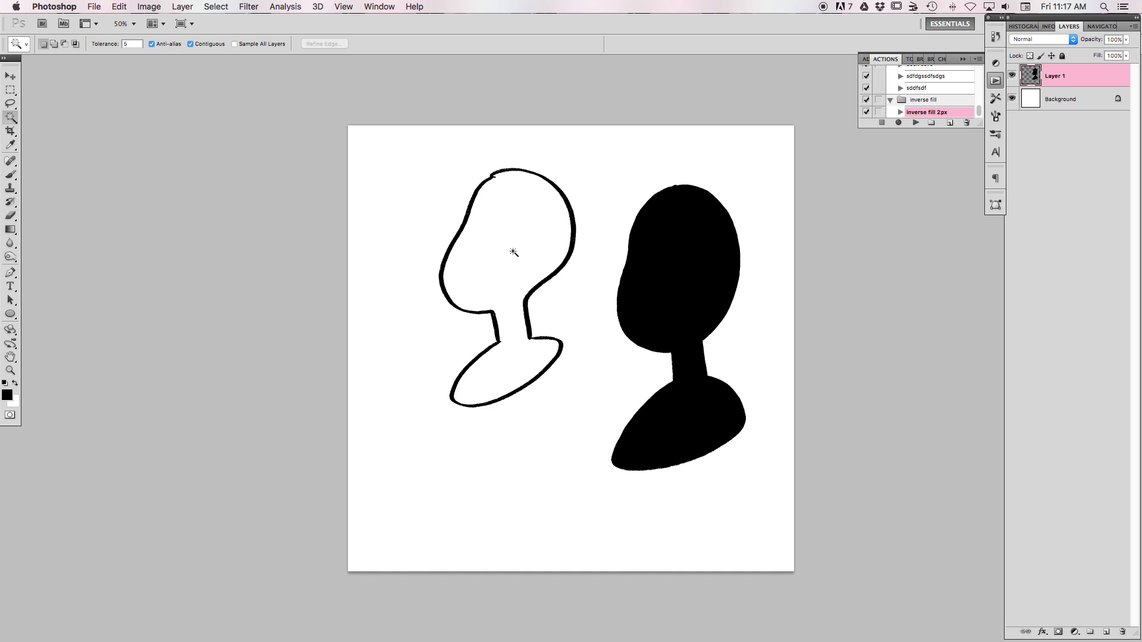
left_click(514, 252)
key("g")
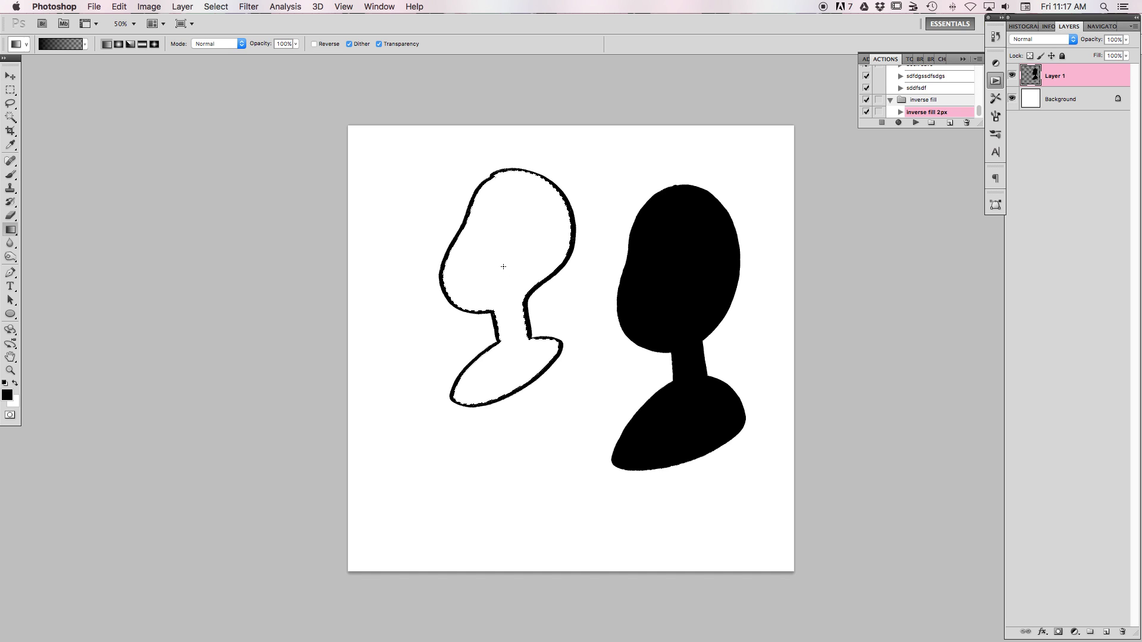
left_click_drag(503, 267, 523, 416)
key("super+d")
- Brush a rounded outline below the first figure and fill it black with the Paint Bucket
key("b")
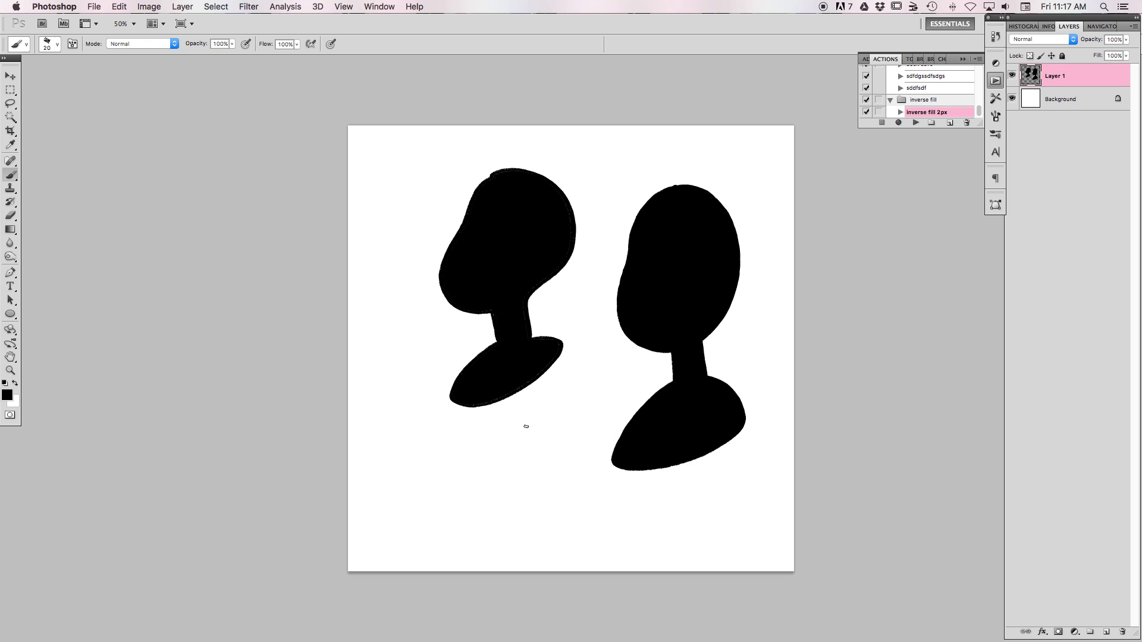
mouse_move(552, 456)
left_mouse_down()
mouse_move(554, 416)
mouse_move(491, 457)
mouse_move(489, 533)
mouse_move(578, 523)
mouse_move(581, 445)
mouse_move(549, 419)
left_mouse_up()
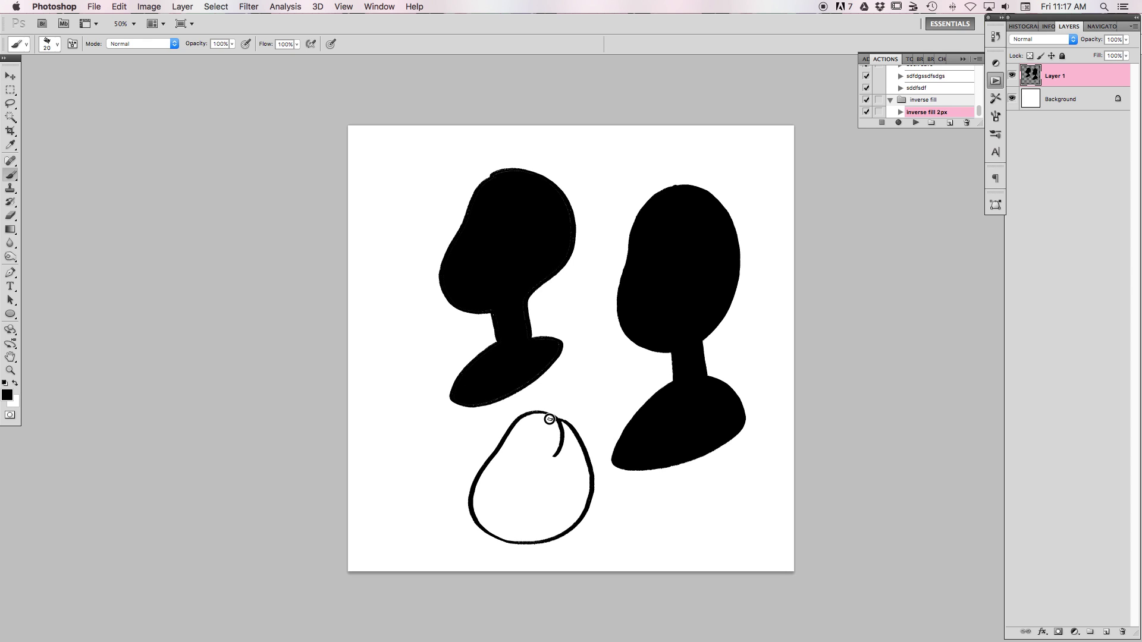
left_click(21, 234)
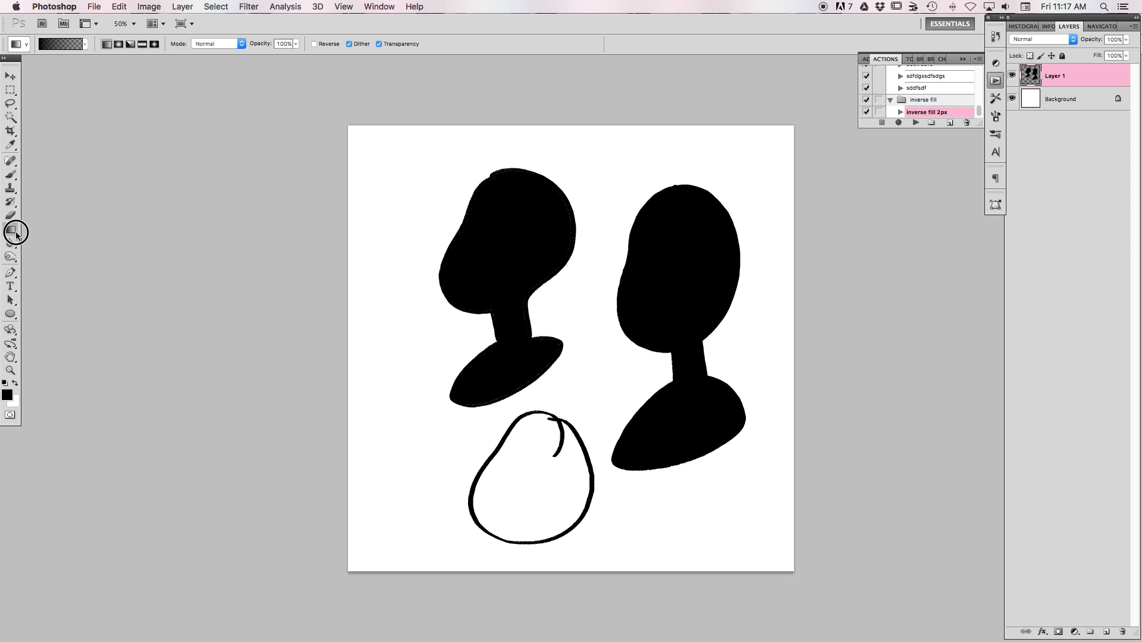
left_click(23, 238)
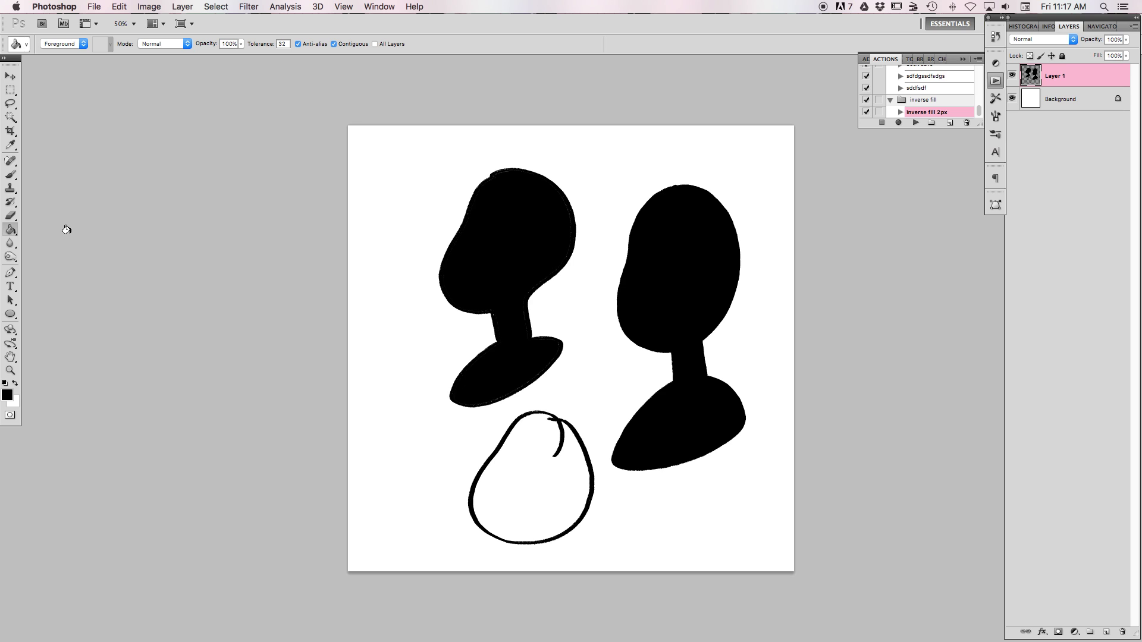
left_click(508, 450)
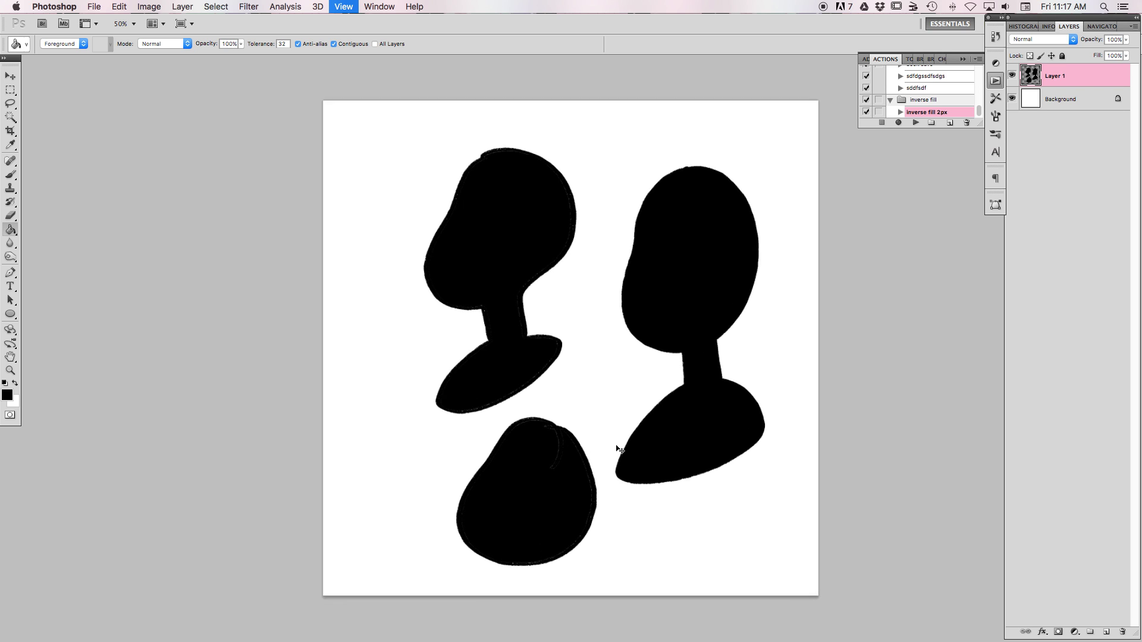
- Zoom in to 200% and pan around to inspect the silhouette edges
key("super+equal")
key("super+equal")
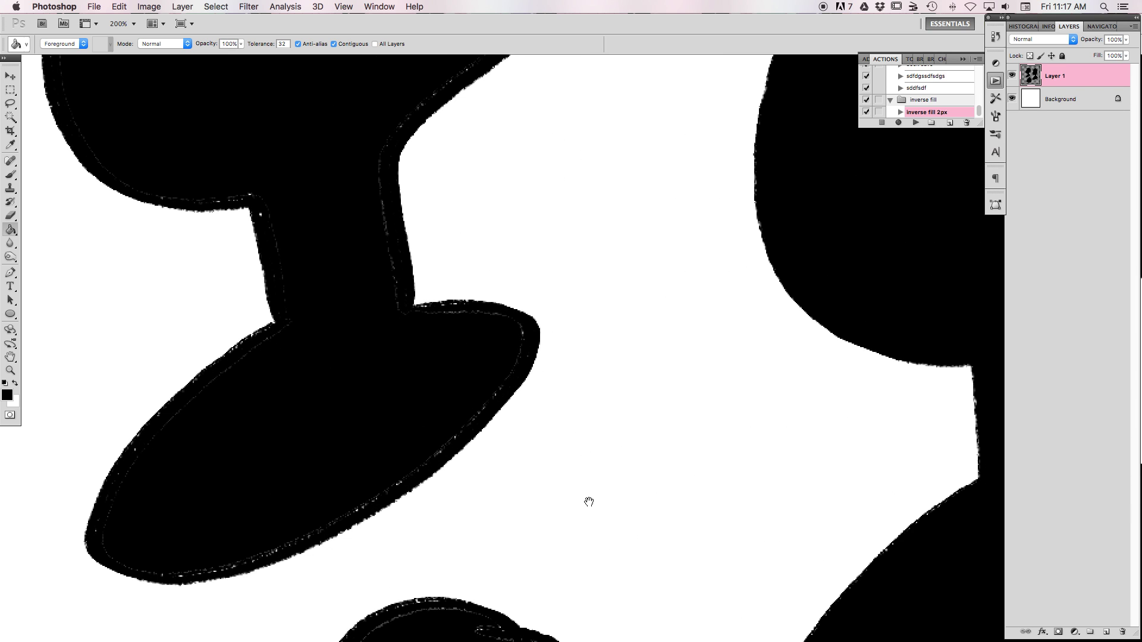
scroll(459, 311, "up", 10)
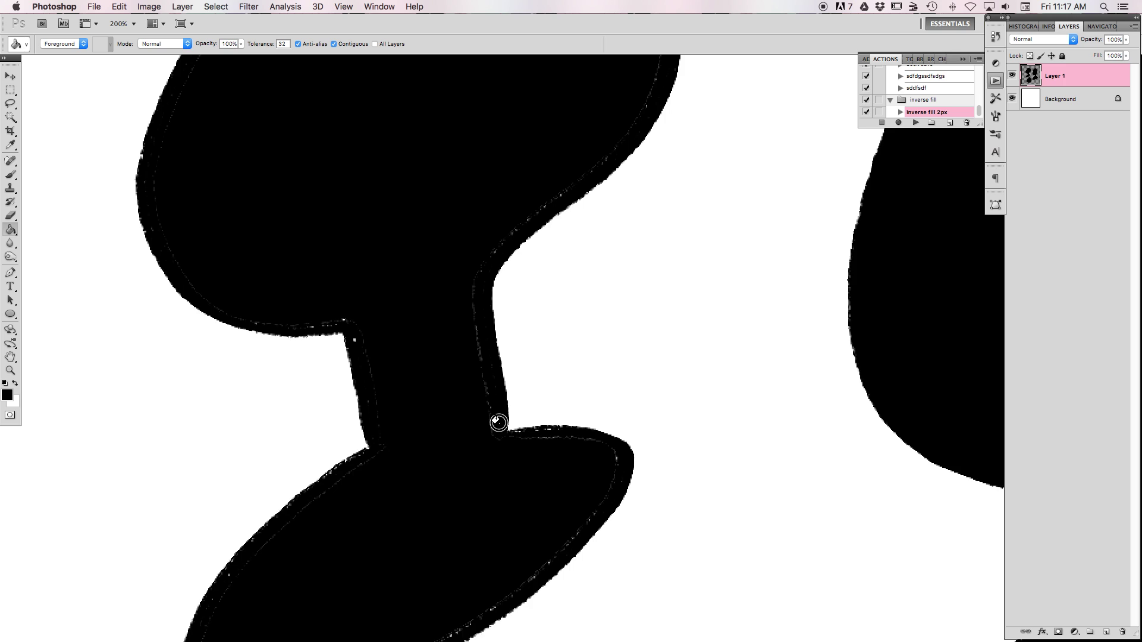
scroll(530, 473, "down", 10)
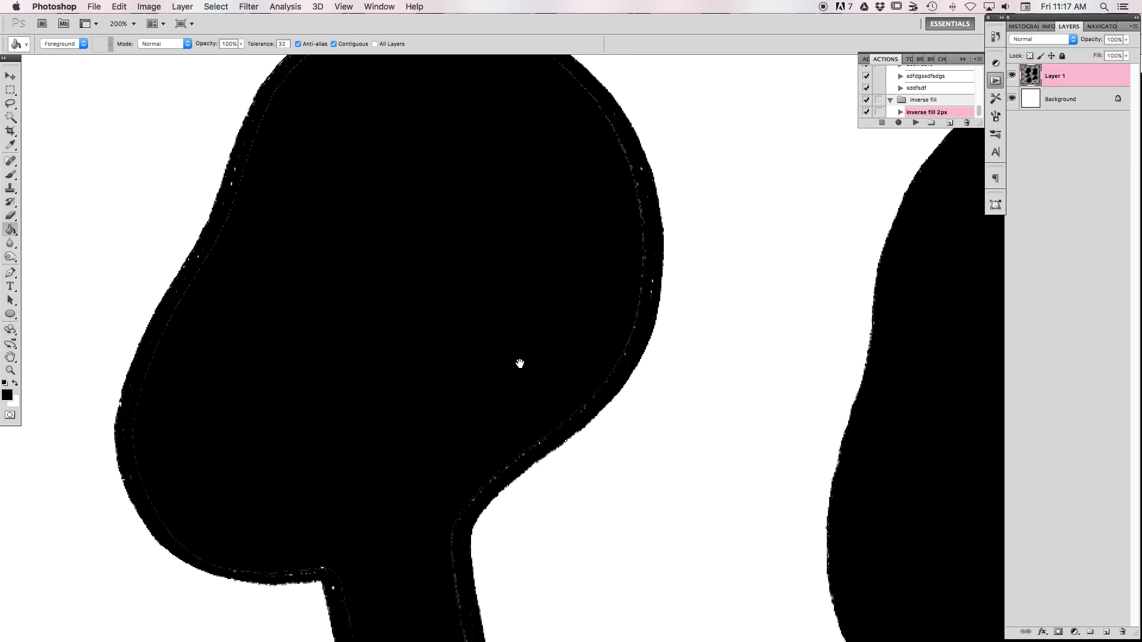
scroll(544, 440, "down", 6)
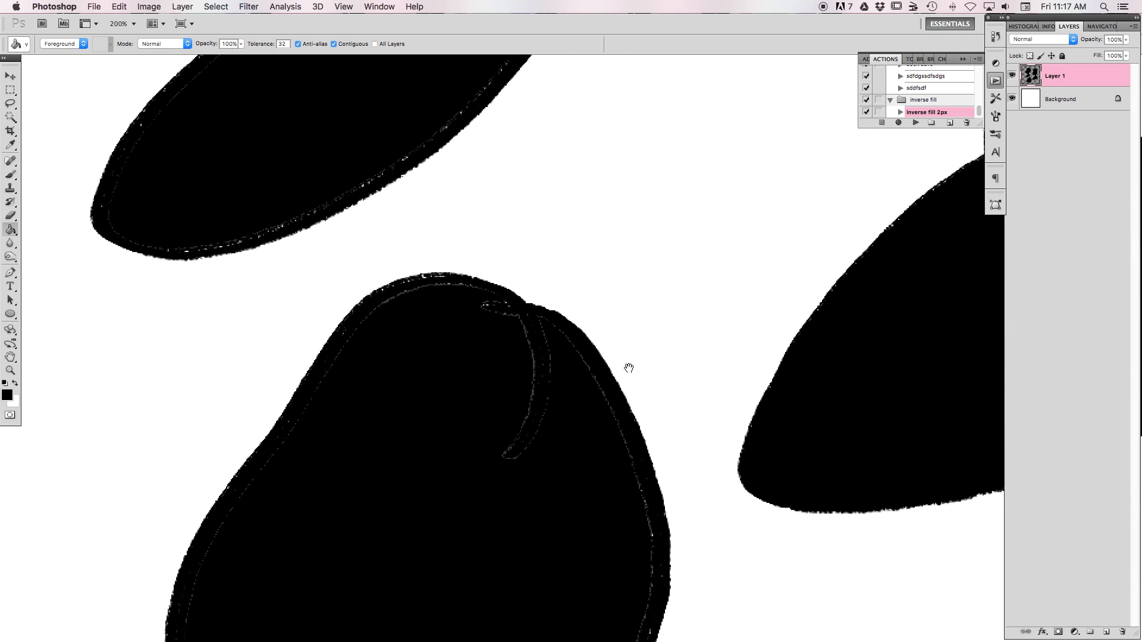
scroll(684, 345, "right", 6)
scroll(684, 345, "up", 4)
scroll(651, 370, "right", 1)
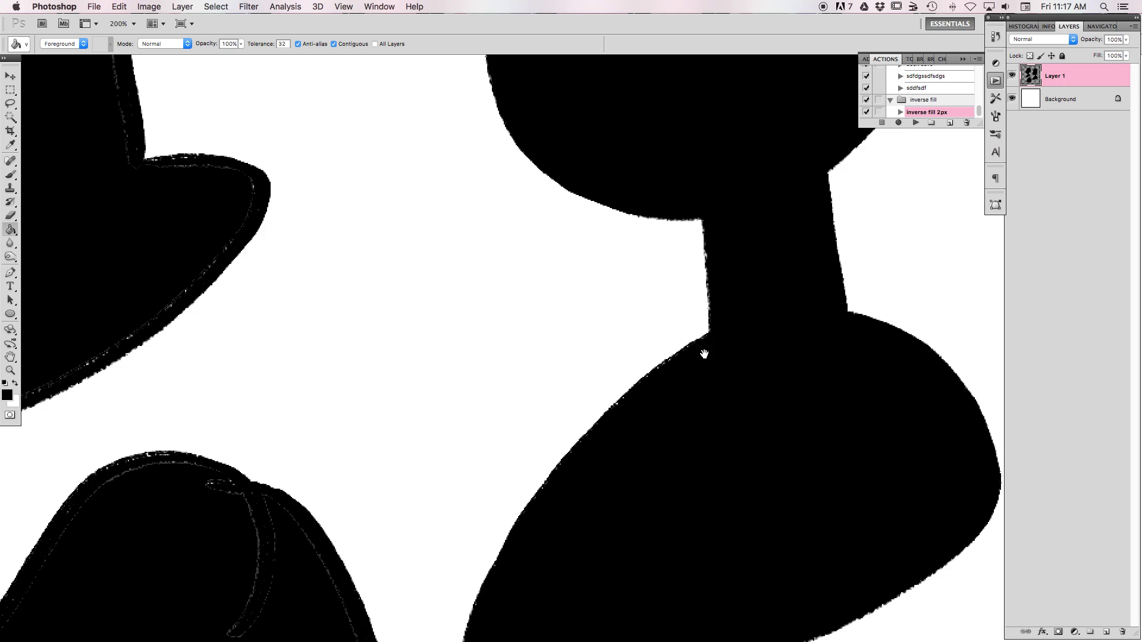
scroll(704, 354, "up", 7)
scroll(675, 415, "right", 3)
scroll(648, 441, "down", 2)
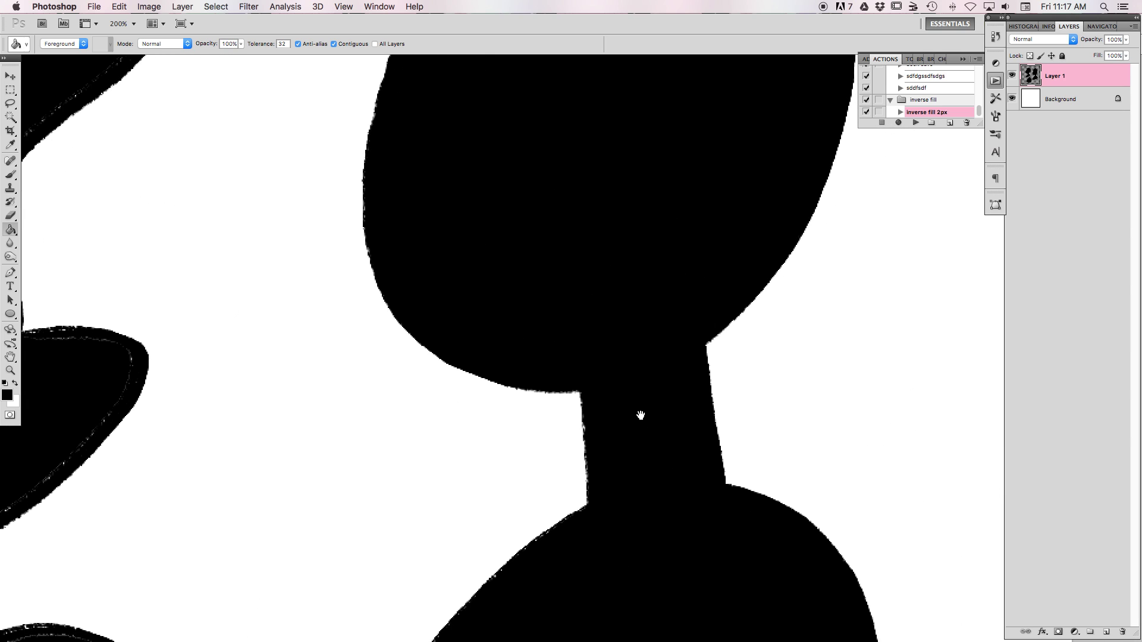
scroll(640, 415, "down", 3)
- Brush a small black arrow pointing at the right silhouette's shoulder edge
left_click(13, 232)
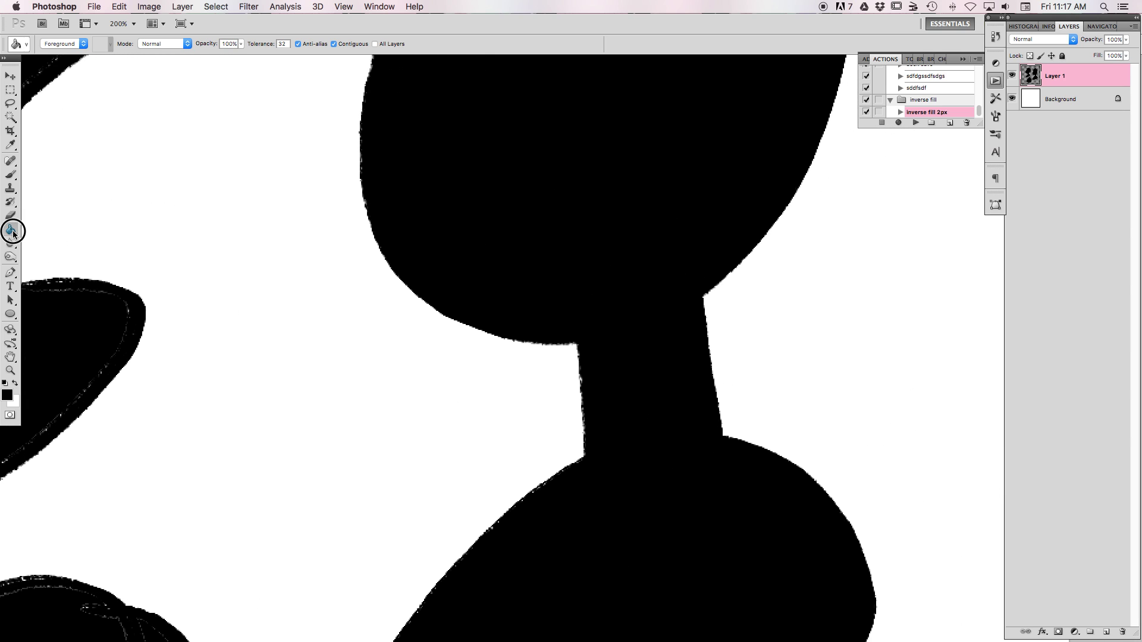
left_click_drag(12, 232, 27, 229)
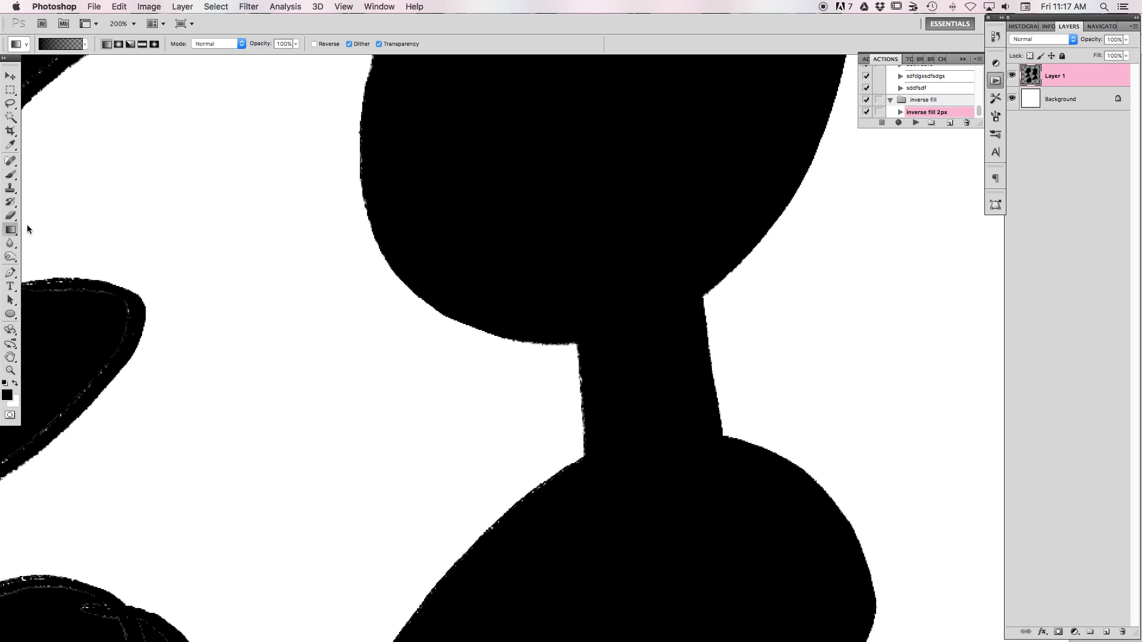
key("b")
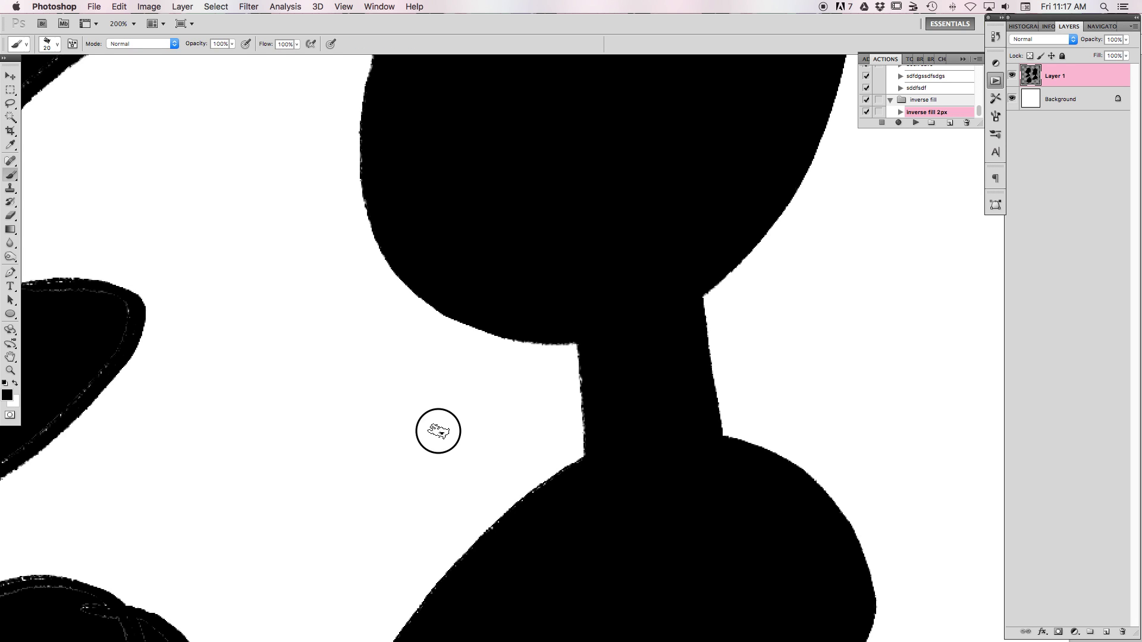
mouse_move(435, 430)
left_mouse_down()
mouse_move(468, 495)
mouse_move(488, 459)
left_mouse_up()
scroll(510, 454, "down", 3)
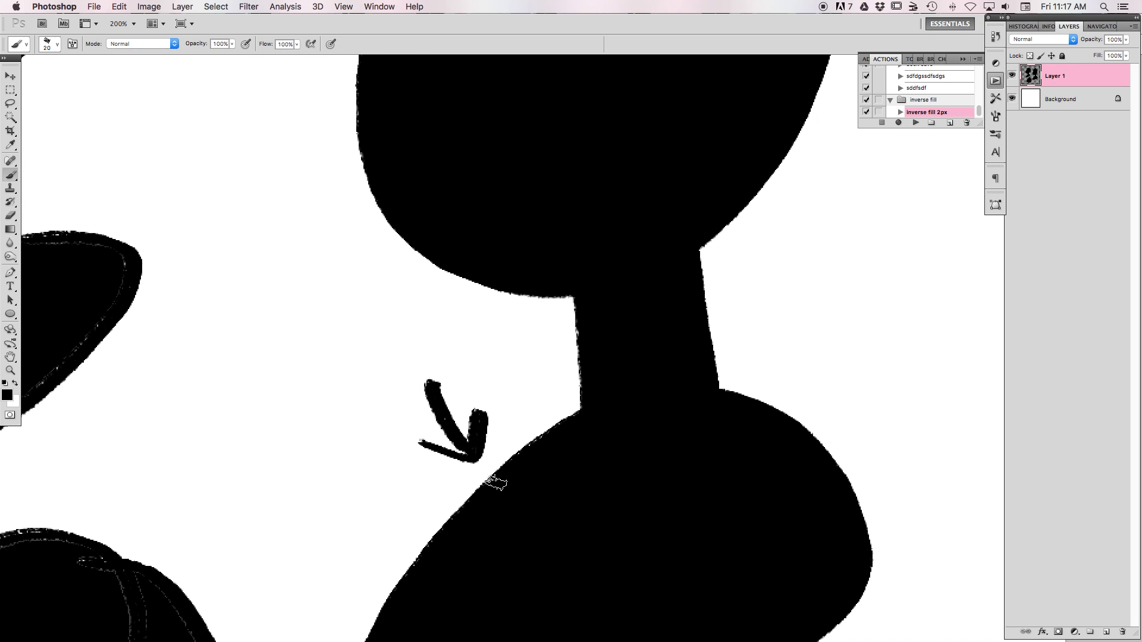
scroll(601, 428, "down", 10)
scroll(601, 428, "left", 10)
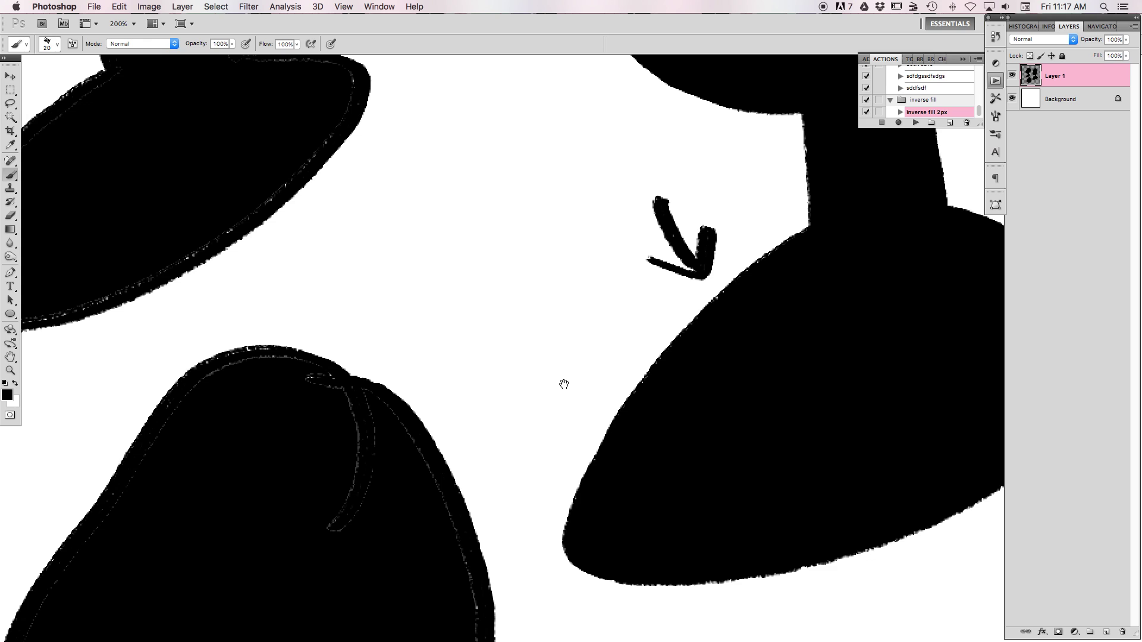
scroll(403, 446, "down", 3)
scroll(403, 446, "left", 6)
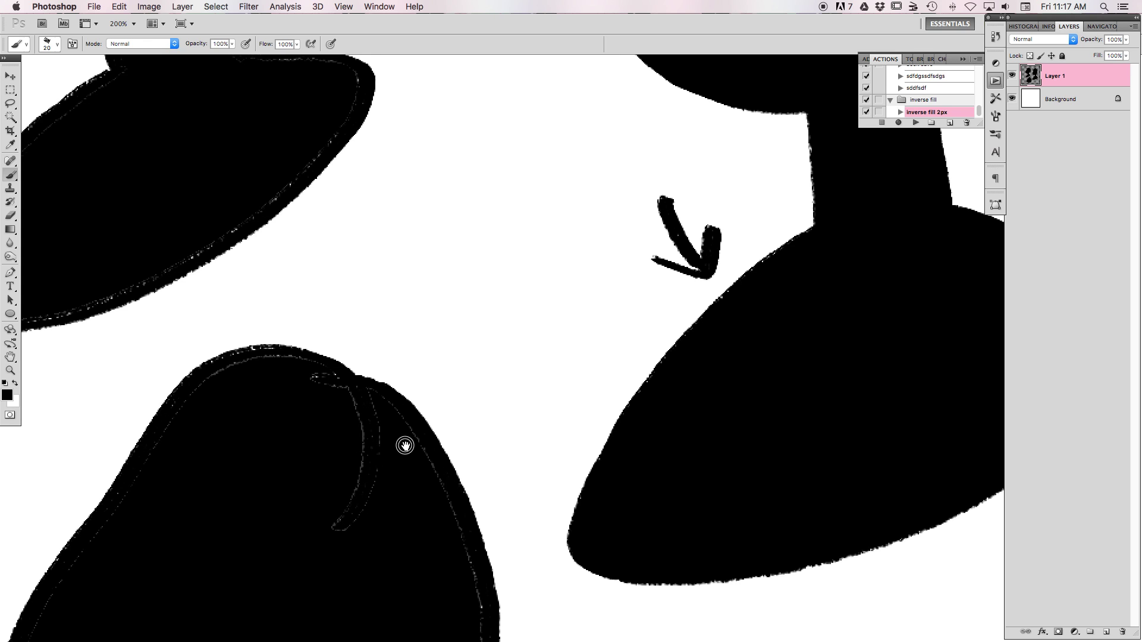
scroll(459, 410, "left", 2)
scroll(459, 410, "down", 1)
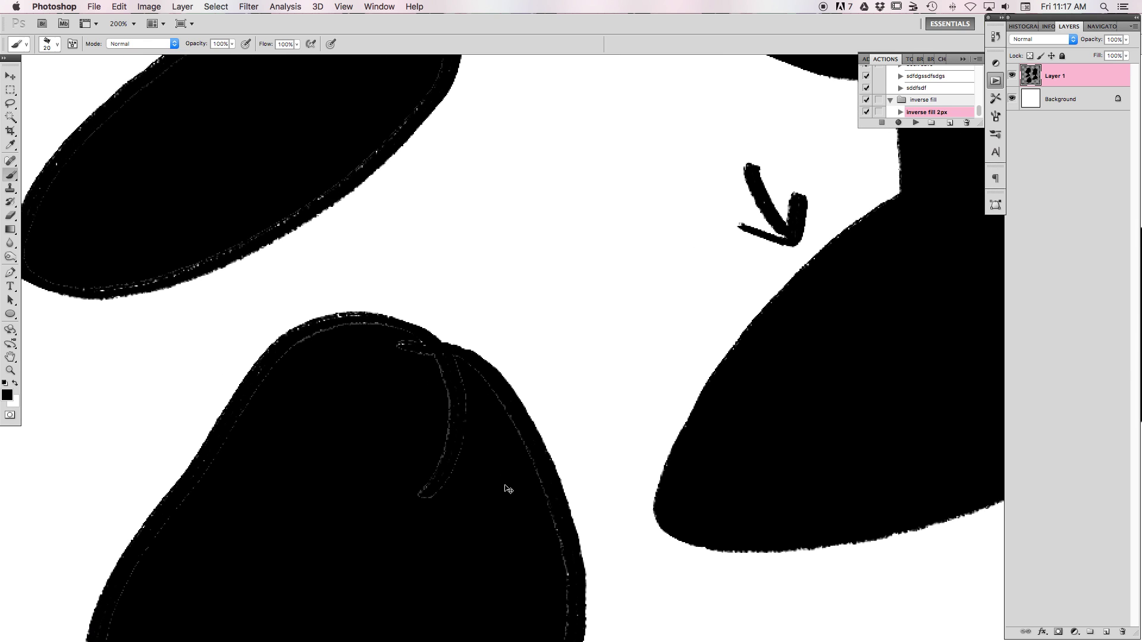
- Turn off Layer 1's visibility and create an empty Layer 2 above it
scroll(615, 446, "down", 3)
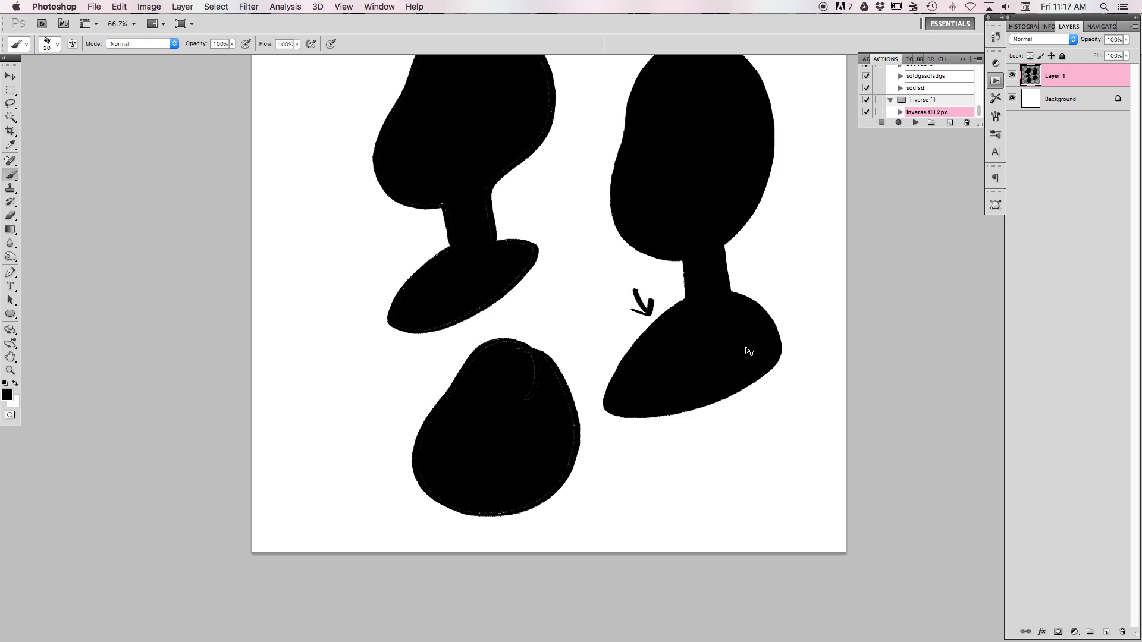
left_click_drag(738, 331, 734, 372)
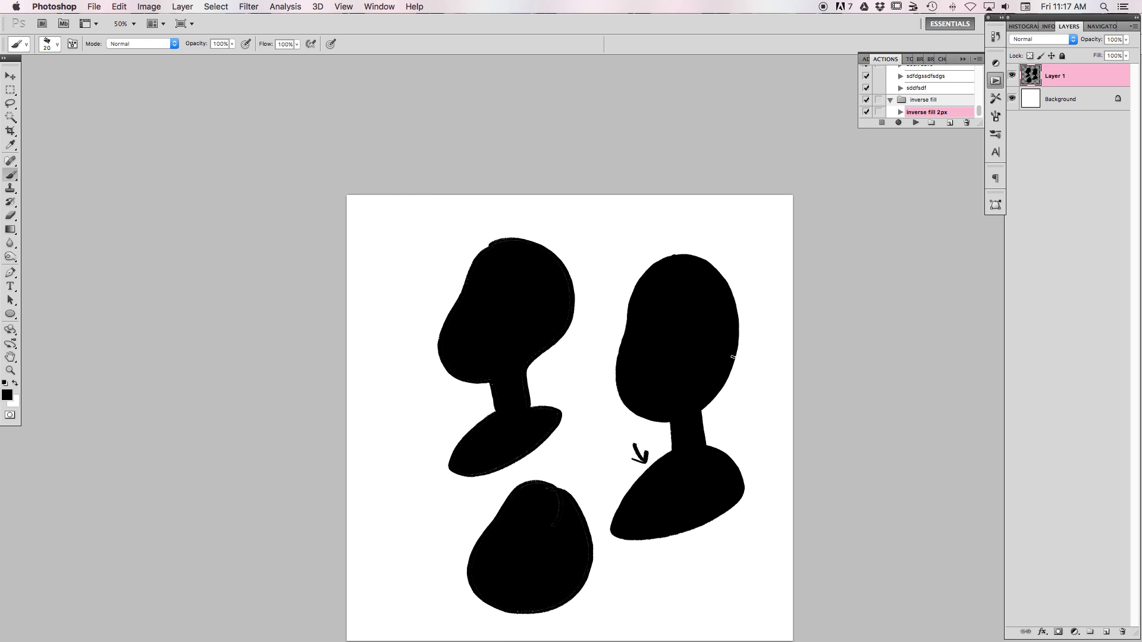
left_click(1012, 76)
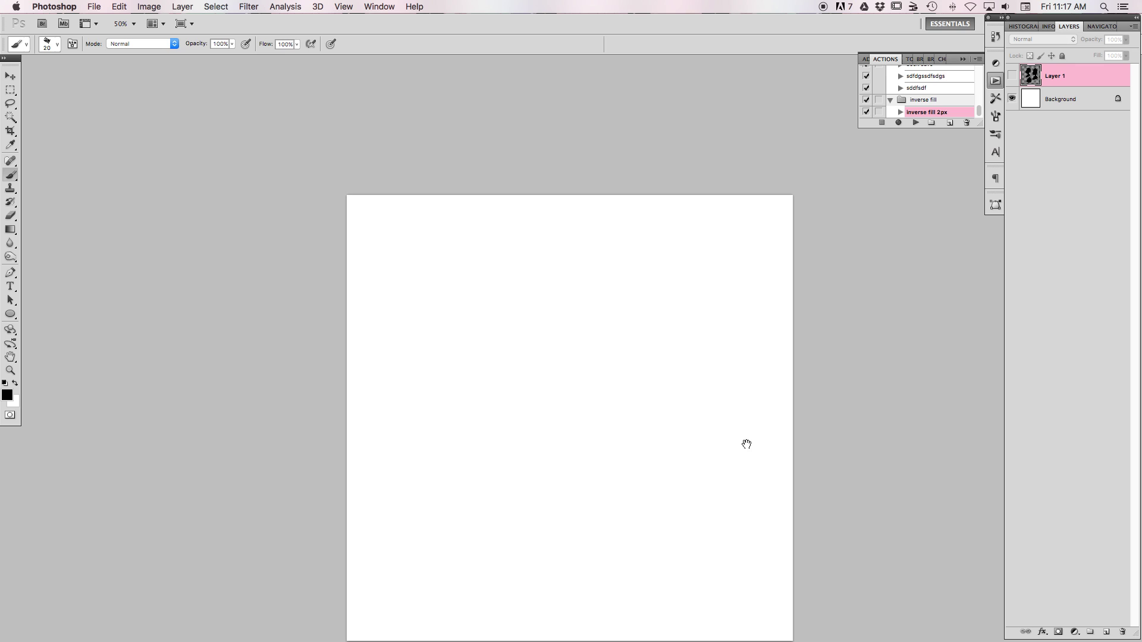
left_click_drag(747, 444, 739, 391)
left_click(1106, 631)
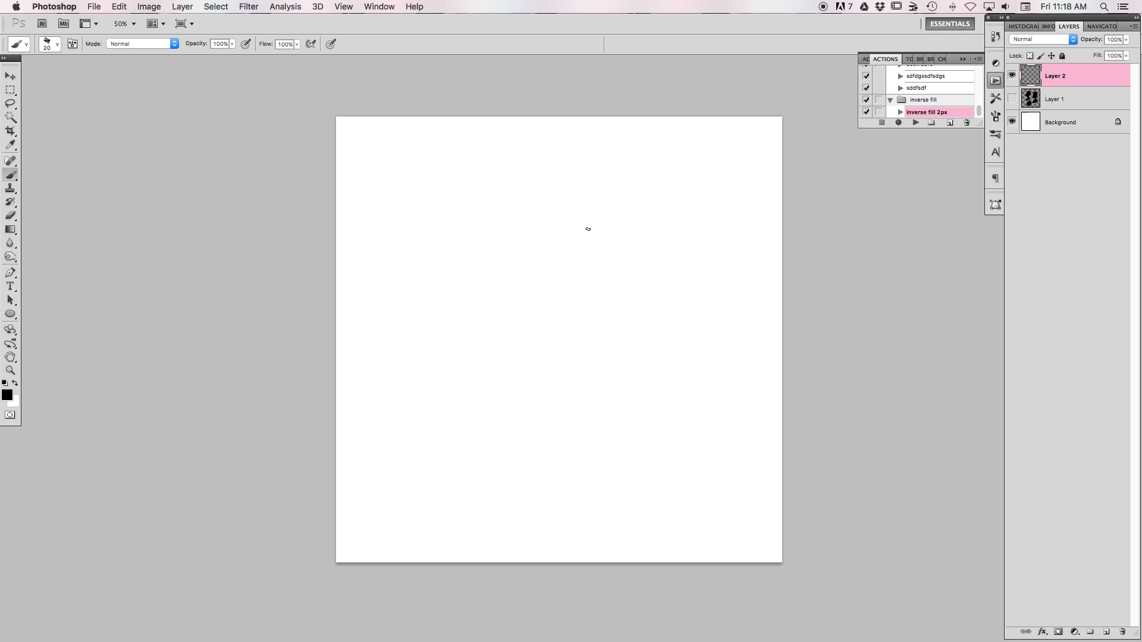
- Brush a rough oval on Layer 2, then Magic Wand the white canvas outside it
mouse_move(601, 208)
left_mouse_down()
mouse_move(549, 230)
mouse_move(554, 389)
mouse_move(669, 254)
mouse_move(541, 310)
left_mouse_up()
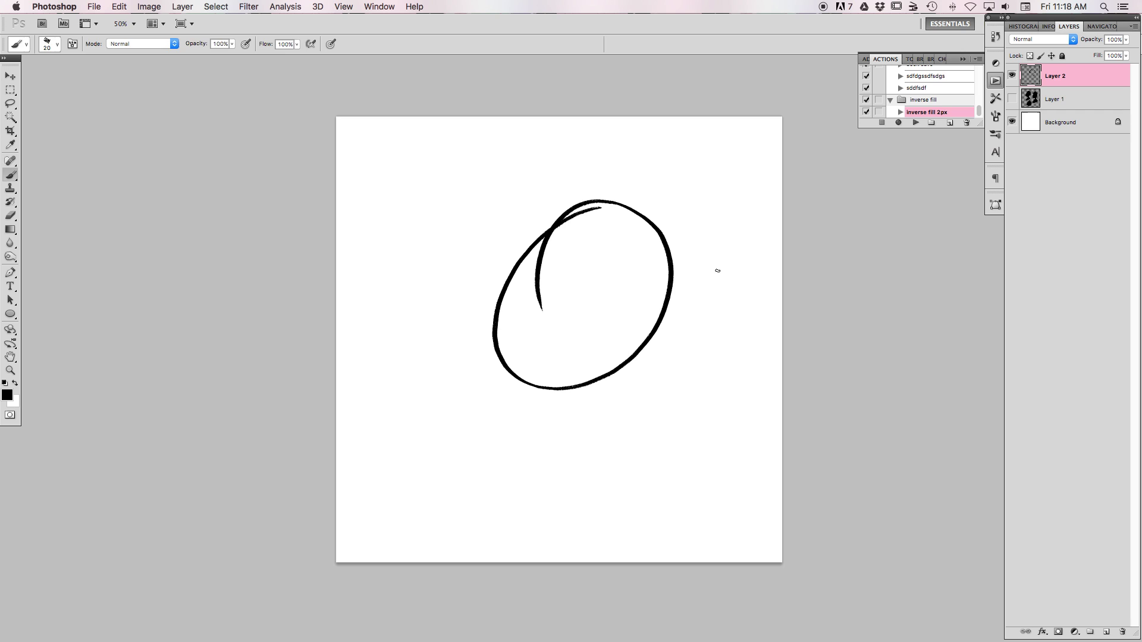
key("w")
left_click(719, 267)
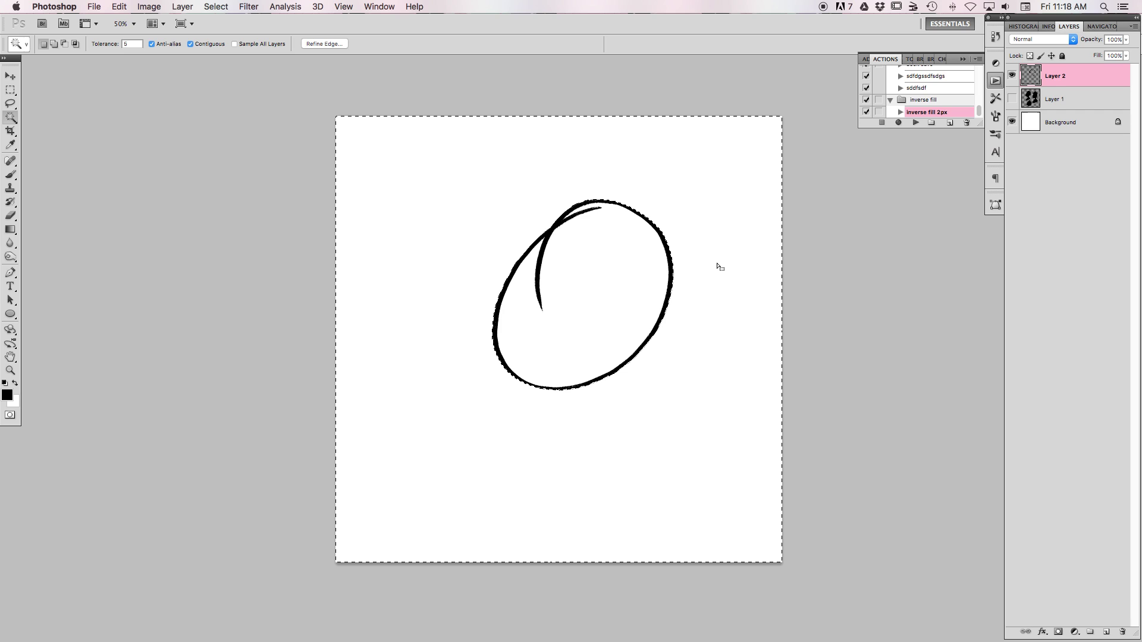
- Toggle the Actions panel and browse the panel list without changing anything
left_click(996, 81)
left_click(996, 82)
left_click(996, 82)
left_click(996, 81)
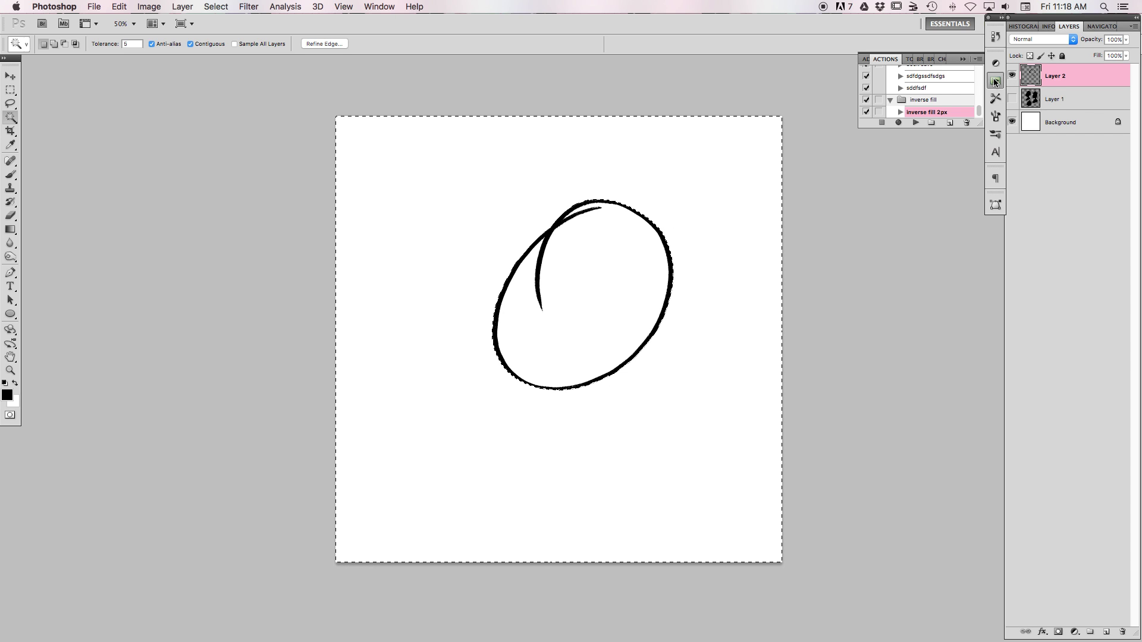
left_click(381, 6)
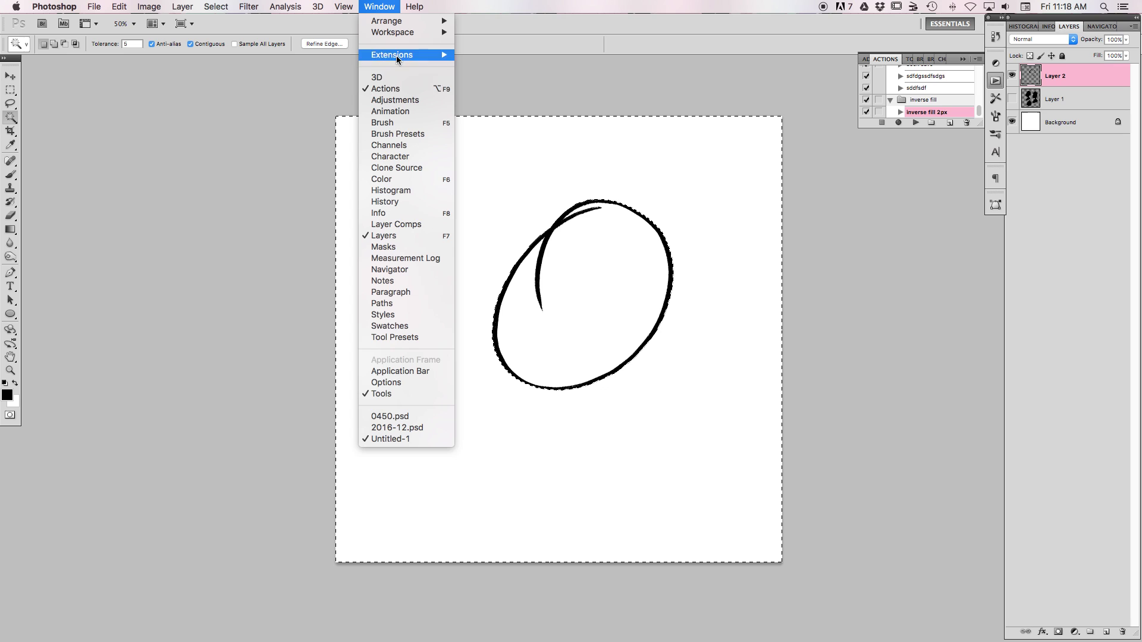
left_click(390, 12)
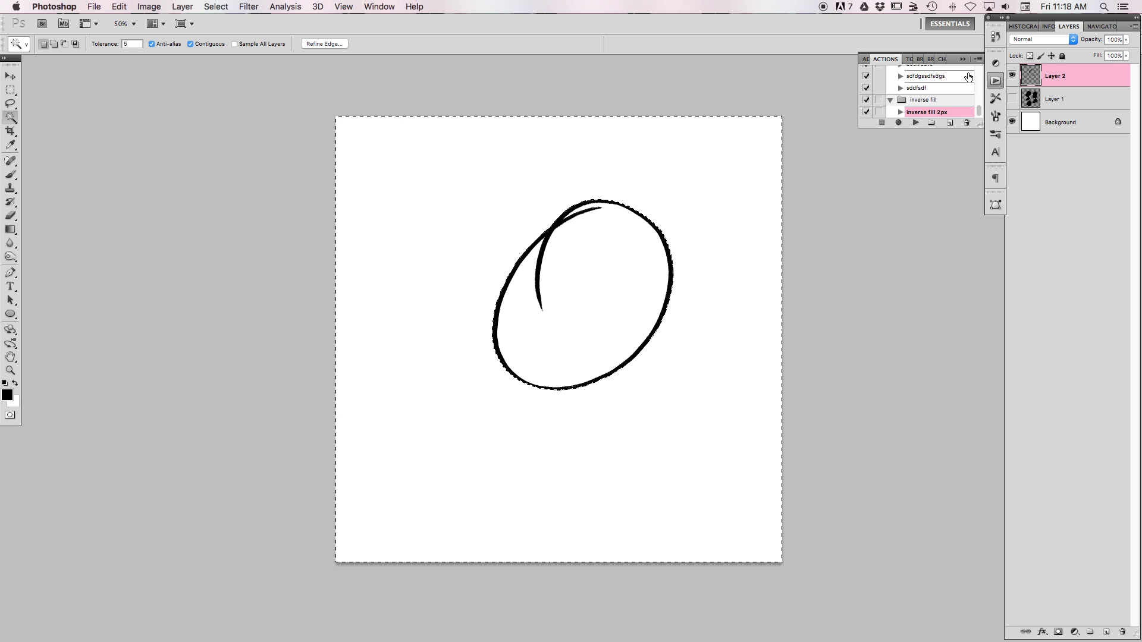
- Collapse 'inverse fill', create action set 'Set 1', and begin recording 'Action 2' in it
left_click(890, 99)
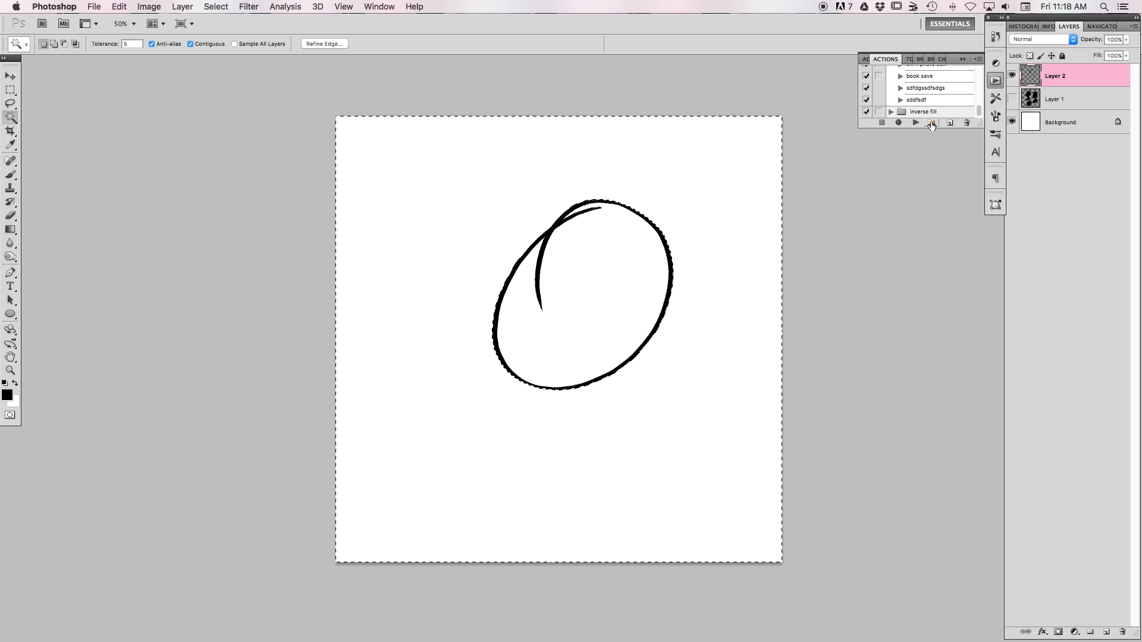
left_click(931, 123)
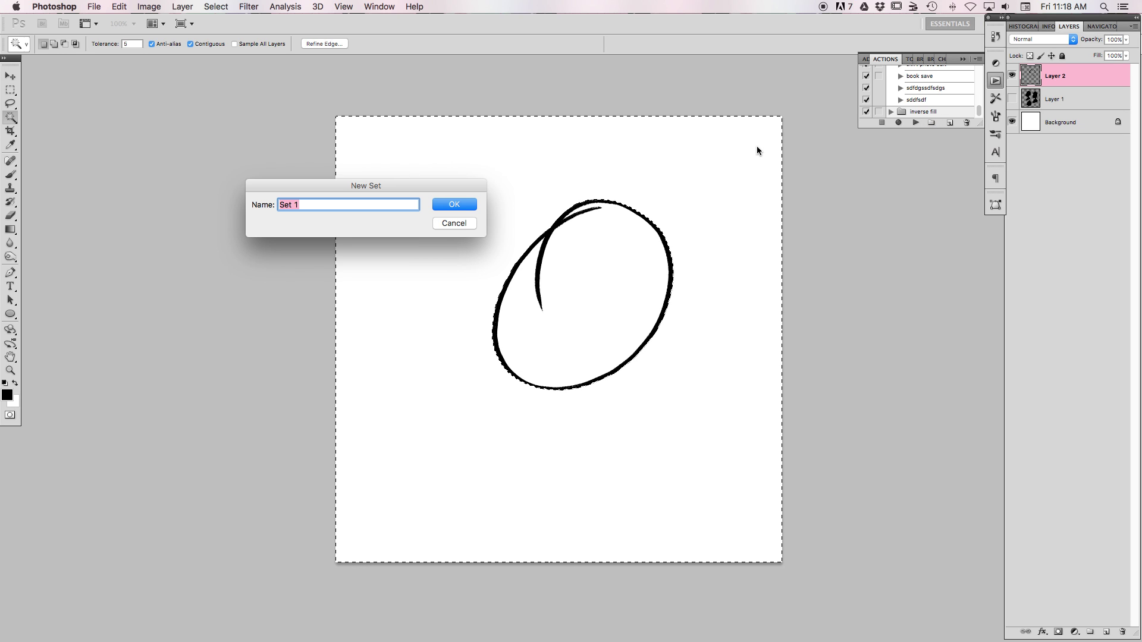
key("Return")
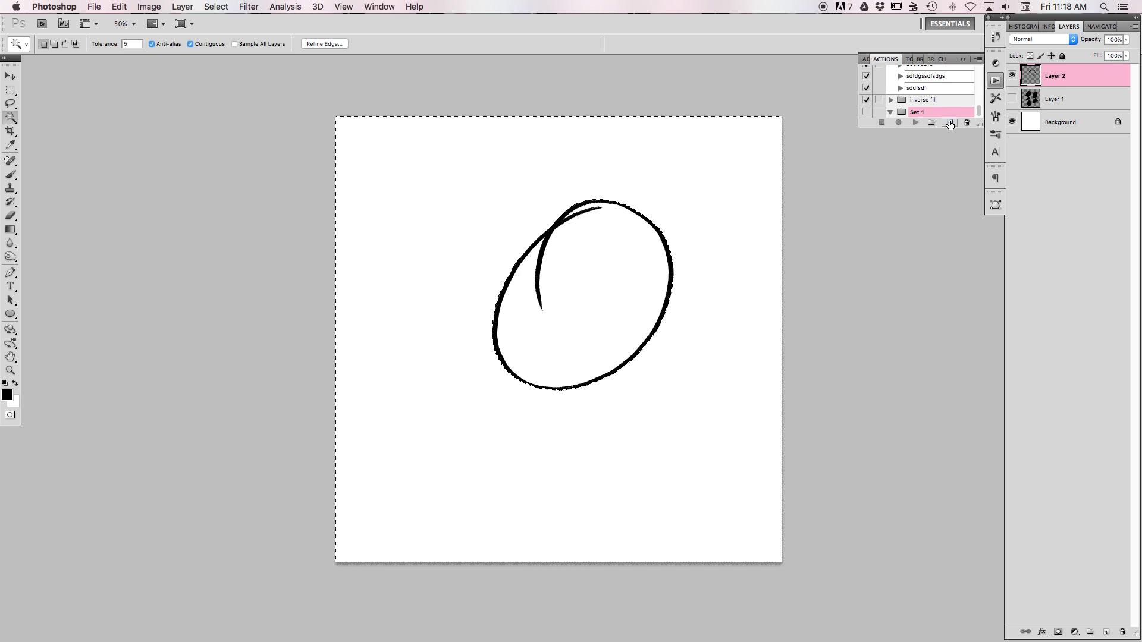
left_click(950, 123)
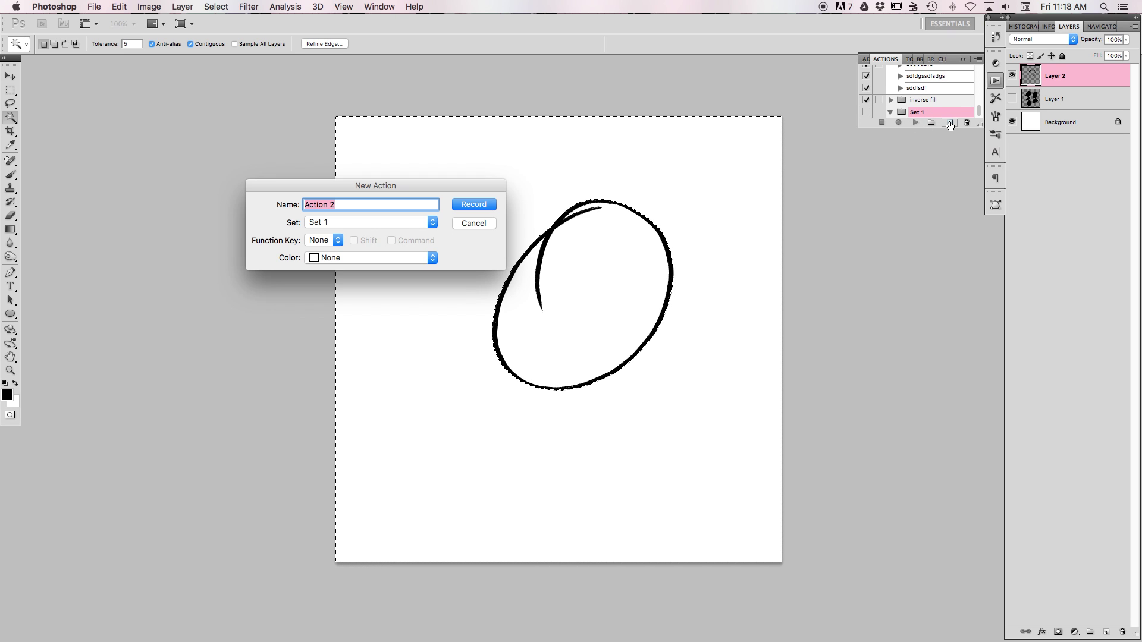
left_click(481, 205)
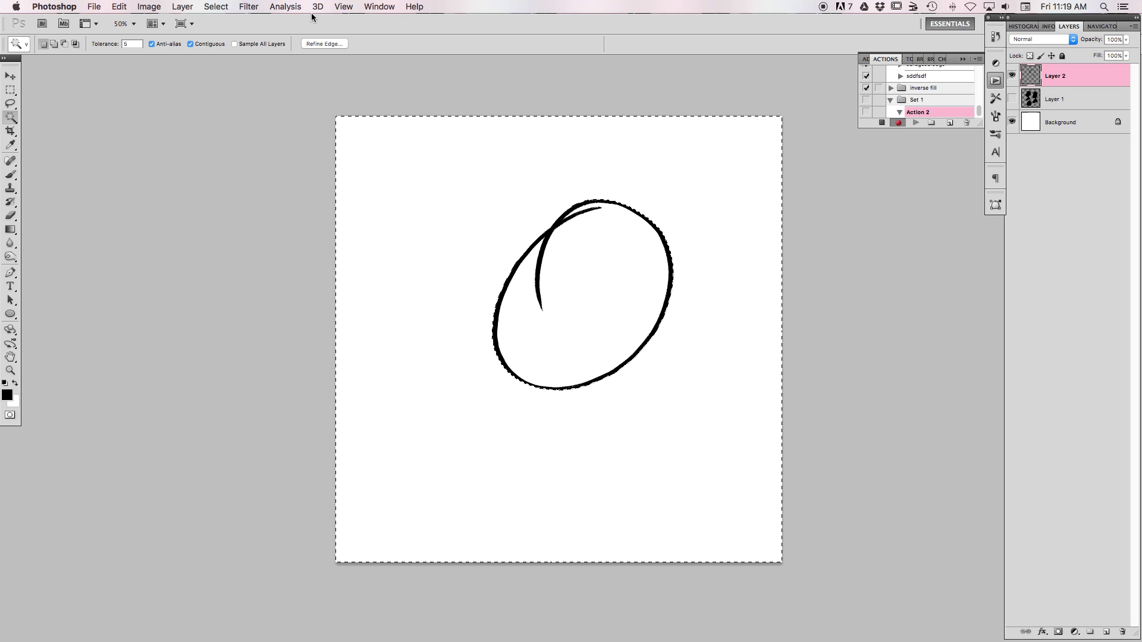
- Expand the outside selection by 2 pixels, then inverse it to select the oval's interior
left_click(220, 7)
mouse_move(282, 158)
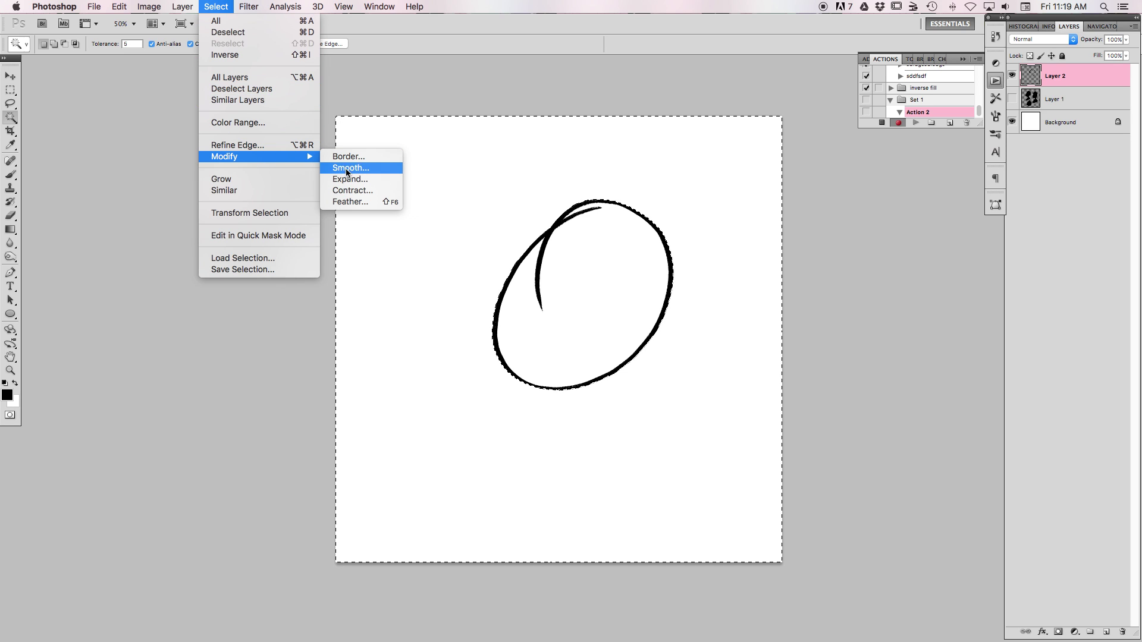
left_click(362, 180)
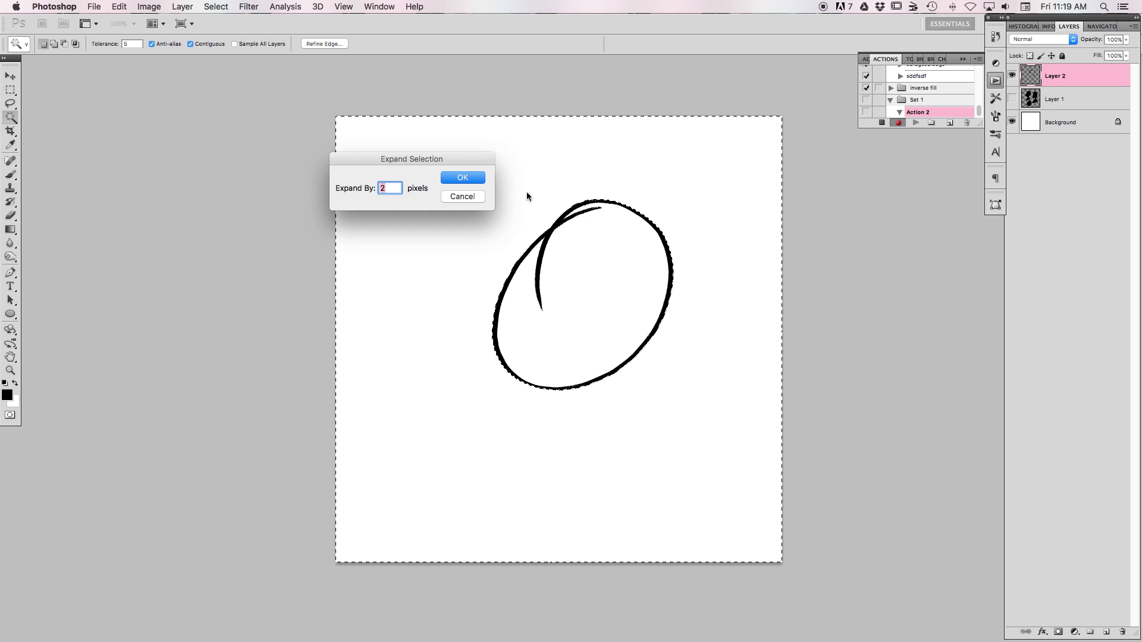
left_click(476, 177)
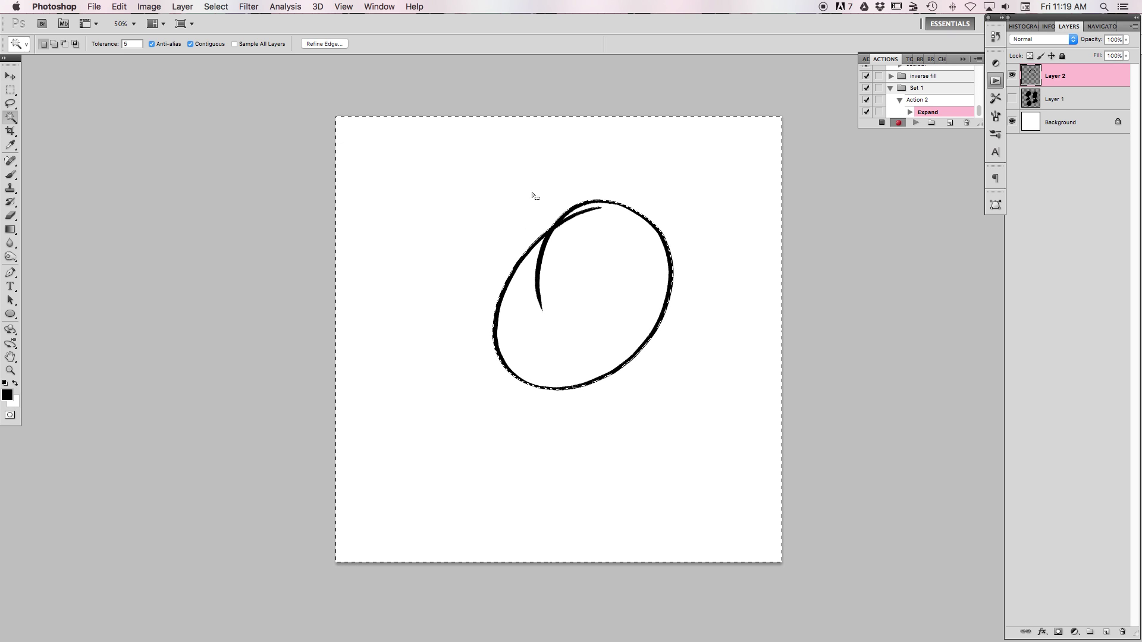
left_click(215, 7)
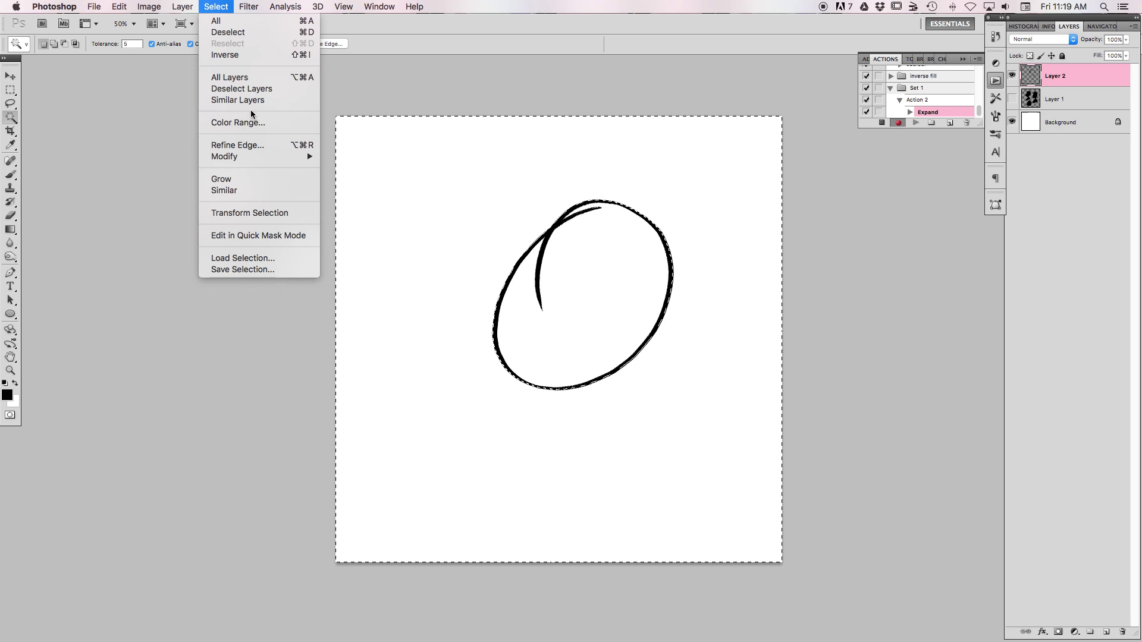
left_click(300, 60)
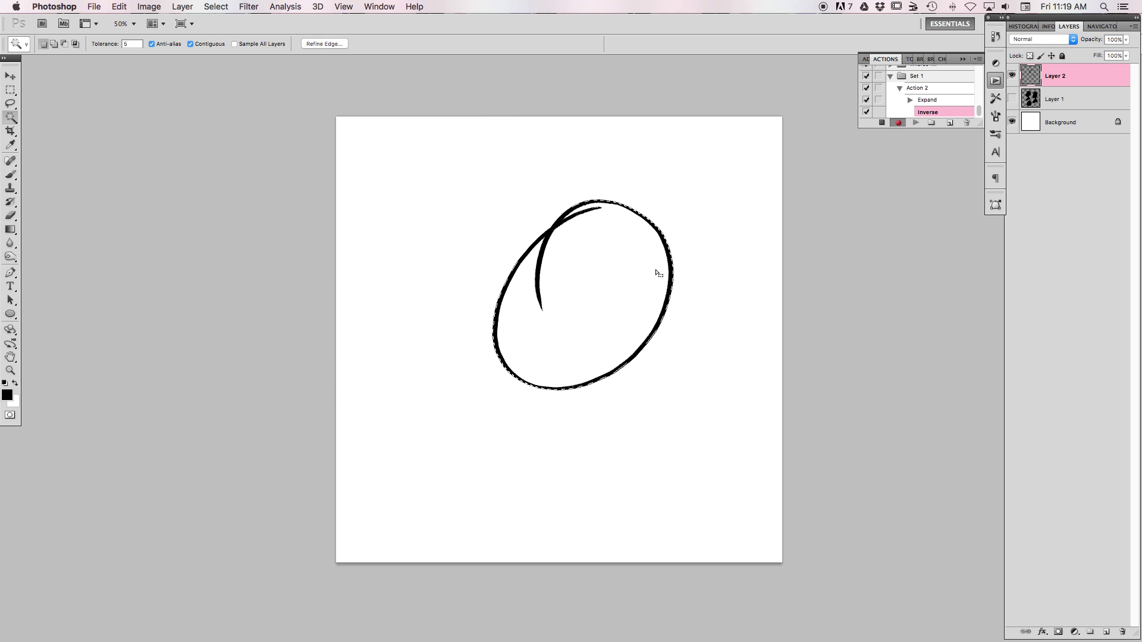
- Fill the selected oval interior solid black using repeated black gradient drags
key("g")
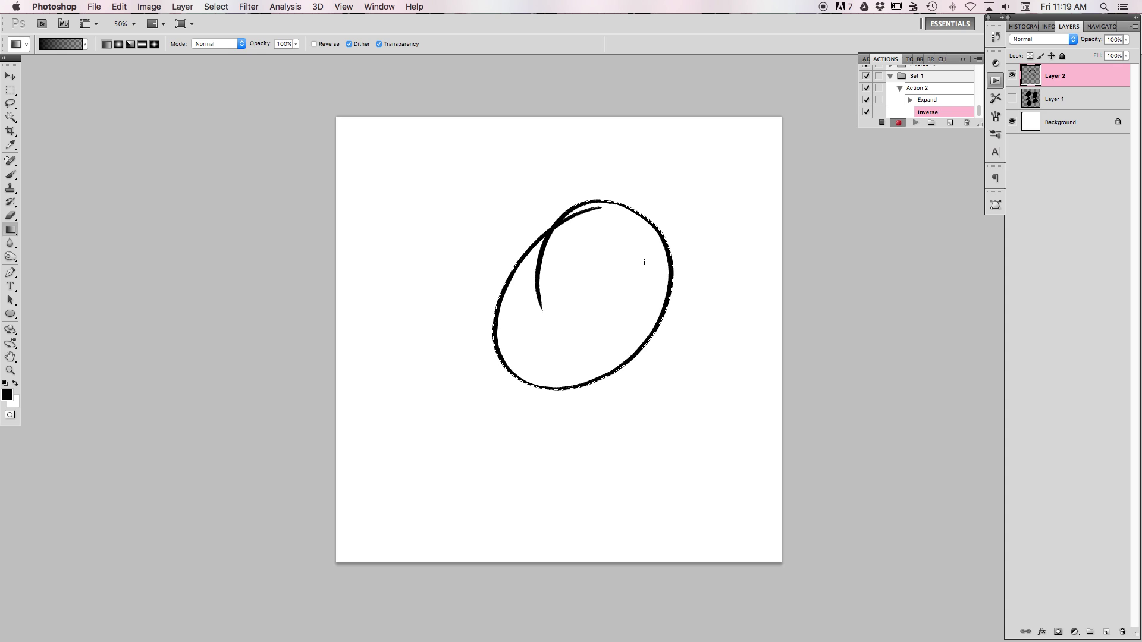
left_click(86, 44)
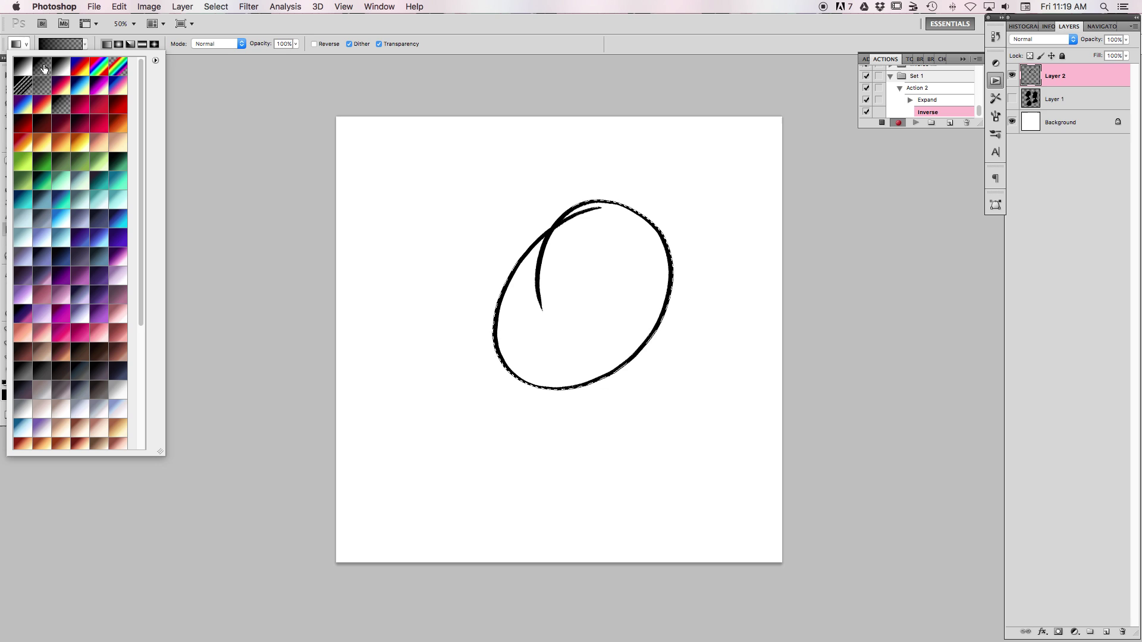
left_click(242, 21)
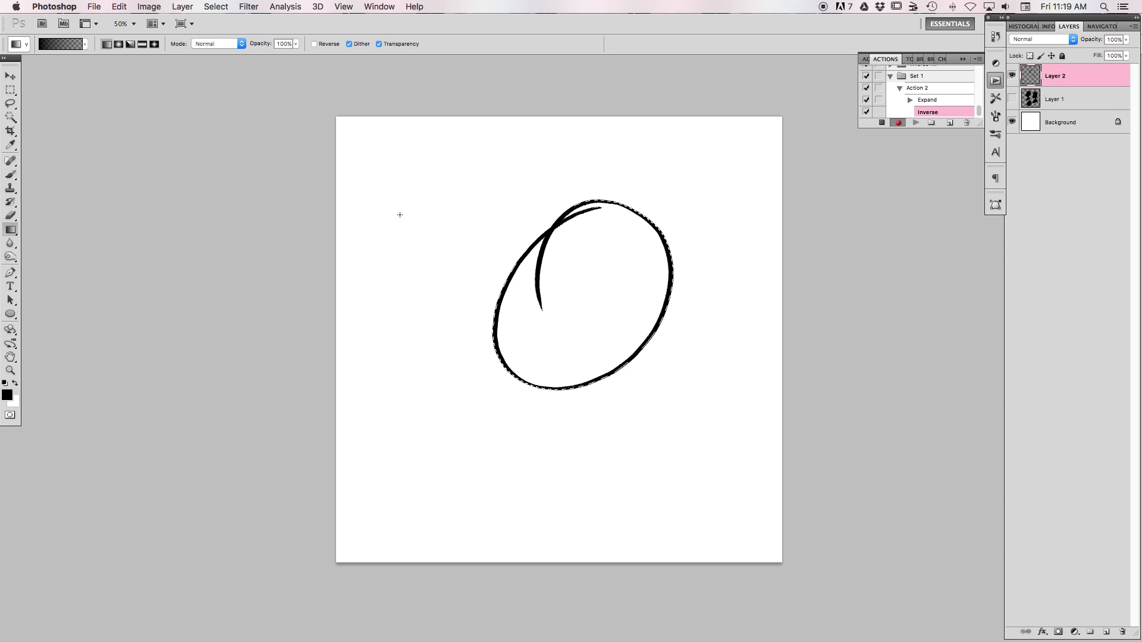
left_click_drag(576, 341, 581, 395)
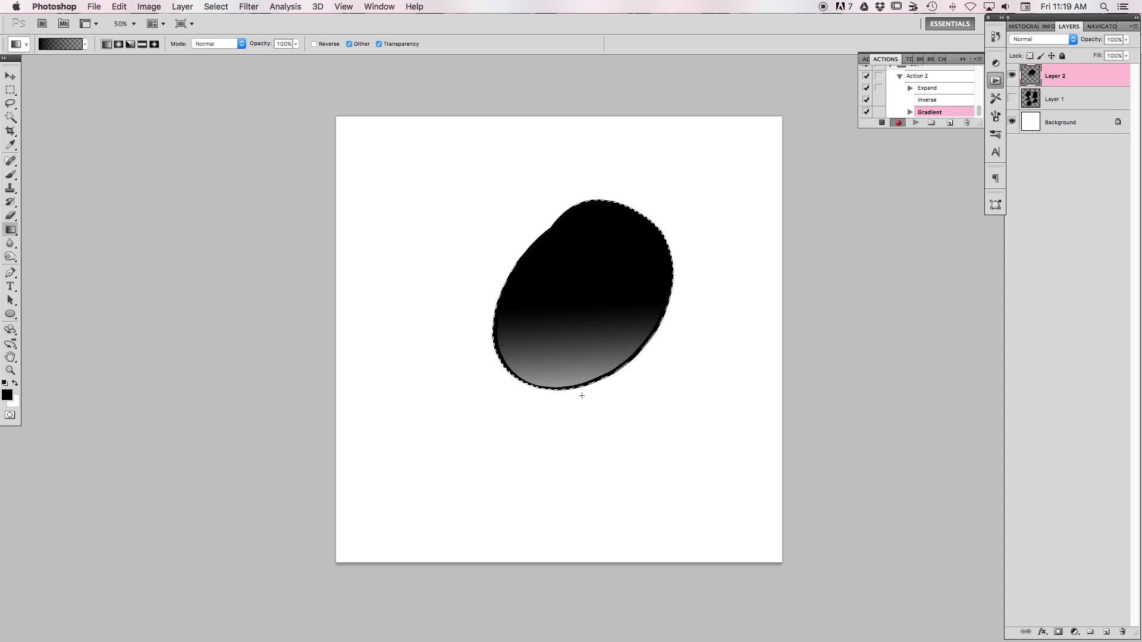
left_click_drag(588, 216, 592, 262)
left_click_drag(667, 289, 666, 289)
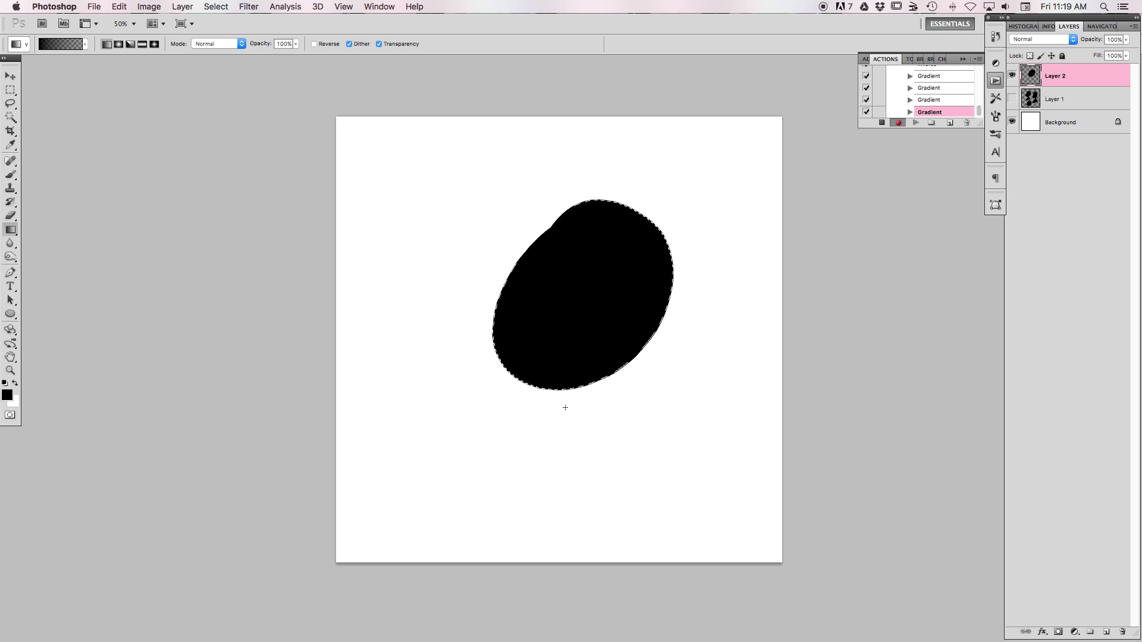
left_click_drag(564, 421, 558, 579)
left_click_drag(564, 428, 563, 528)
- Deselect, stop recording Action 2, collapse its steps, and hide Layer 2
left_click(215, 6)
left_click(238, 34)
left_click(881, 123)
scroll(951, 109, "up", 5)
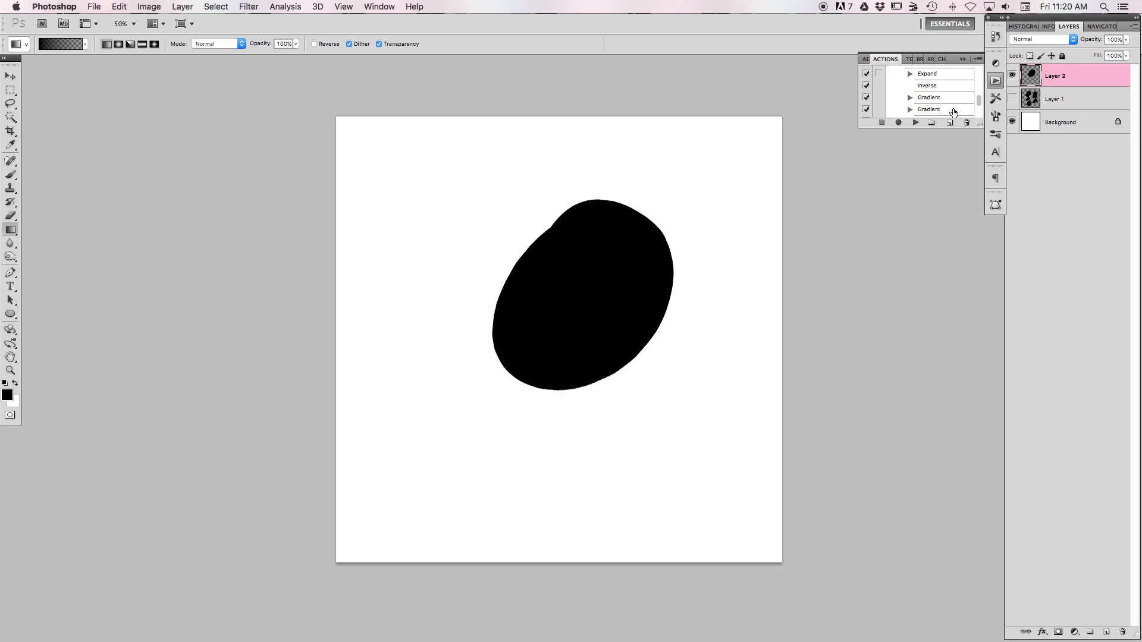
left_click(899, 91)
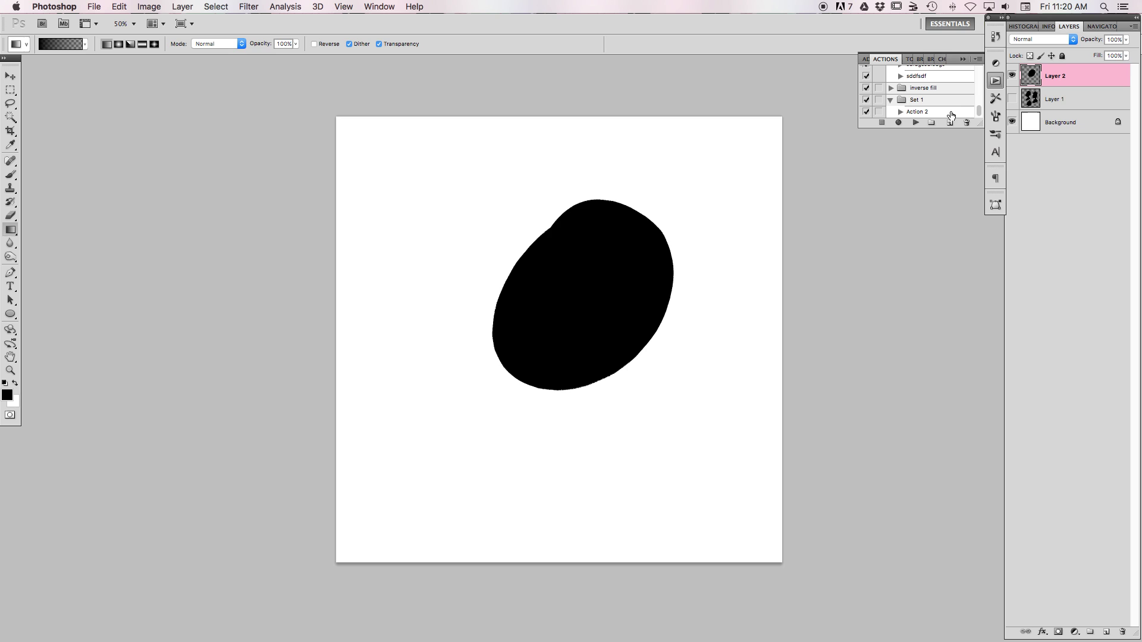
left_click(1011, 75)
- On a new Layer 3, brush a large hooked outline and three small scribbled ovals
left_click(1106, 632)
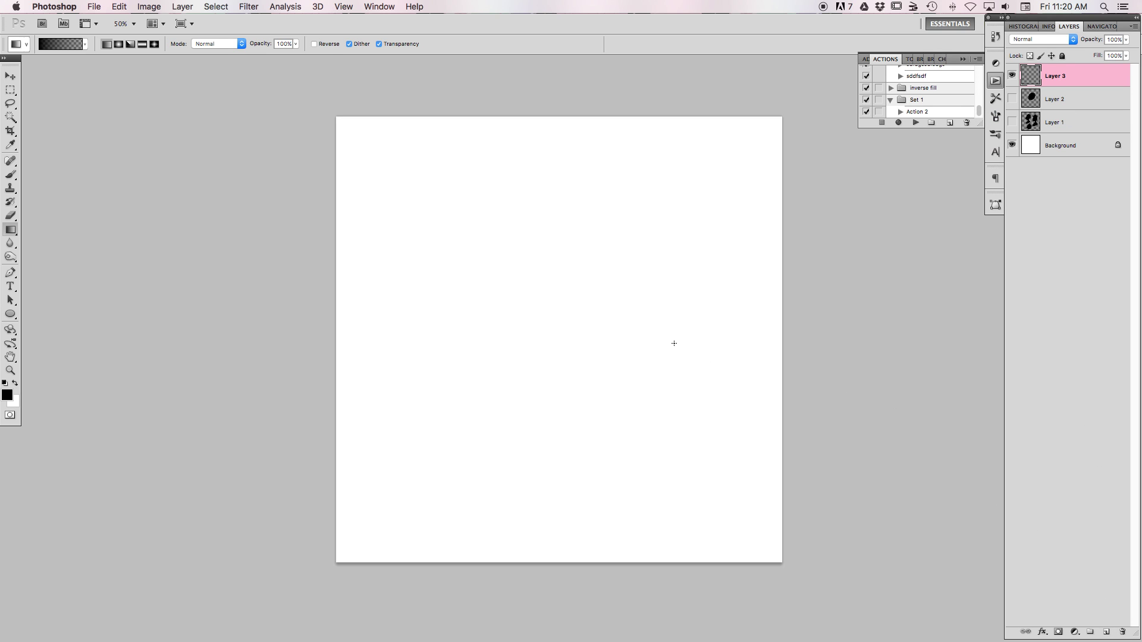
key("b")
mouse_move(589, 185)
left_mouse_down()
mouse_move(532, 322)
mouse_move(624, 395)
mouse_move(683, 240)
mouse_move(692, 148)
mouse_move(574, 167)
mouse_move(442, 213)
mouse_move(555, 174)
mouse_move(602, 198)
mouse_move(578, 188)
left_mouse_up()
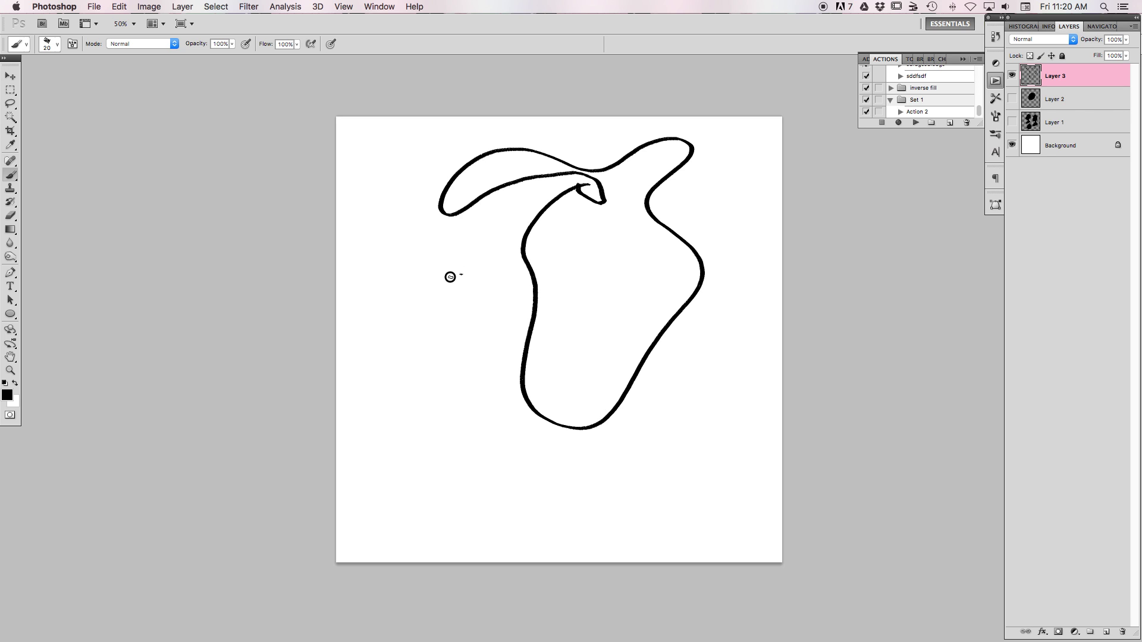
left_click_drag(450, 264, 463, 262)
left_click_drag(475, 373, 459, 397)
left_click_drag(448, 262, 447, 312)
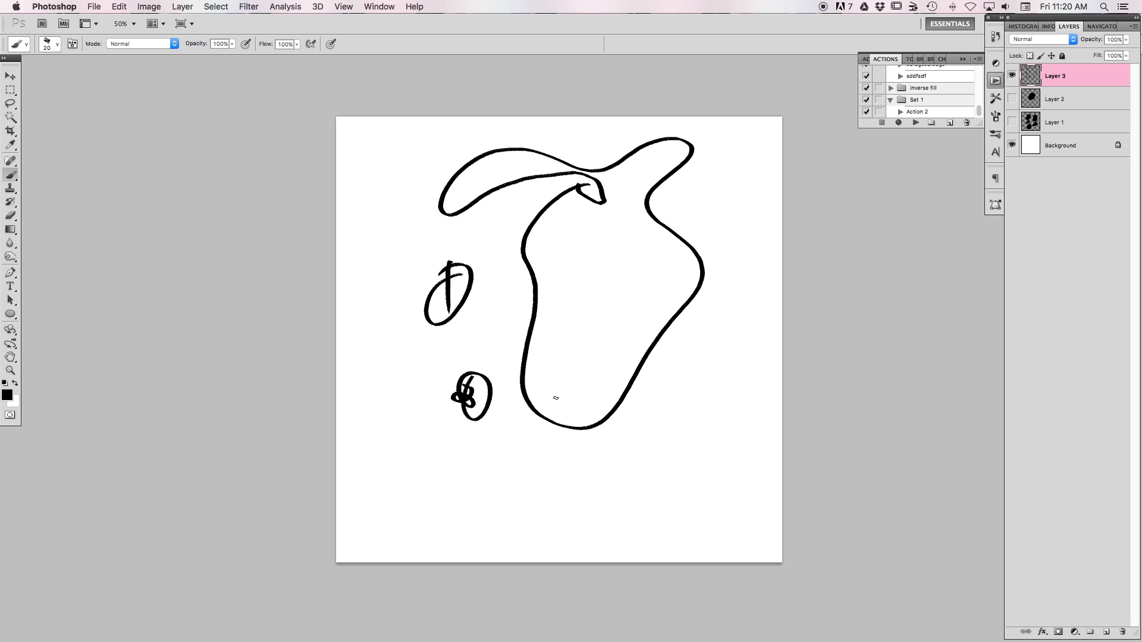
mouse_move(672, 462)
left_mouse_down()
mouse_move(659, 489)
mouse_move(657, 471)
left_mouse_up()
- Magic Wand the white area outside all outlines and play Action 2 to fill them black
key("w")
left_click(752, 416)
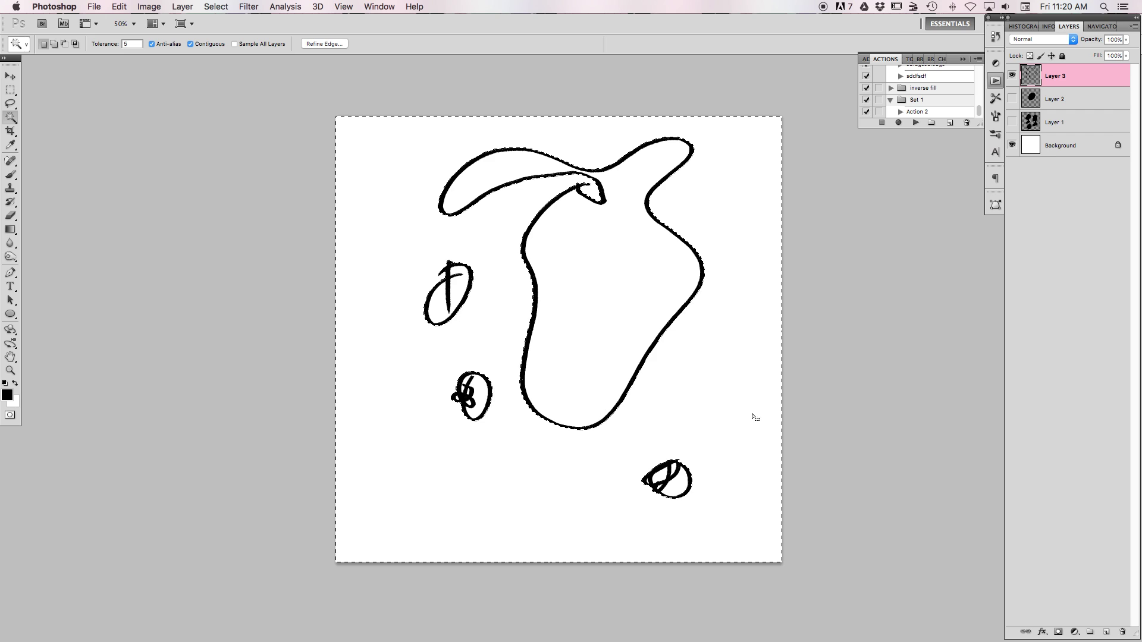
left_click(927, 112)
left_click(915, 122)
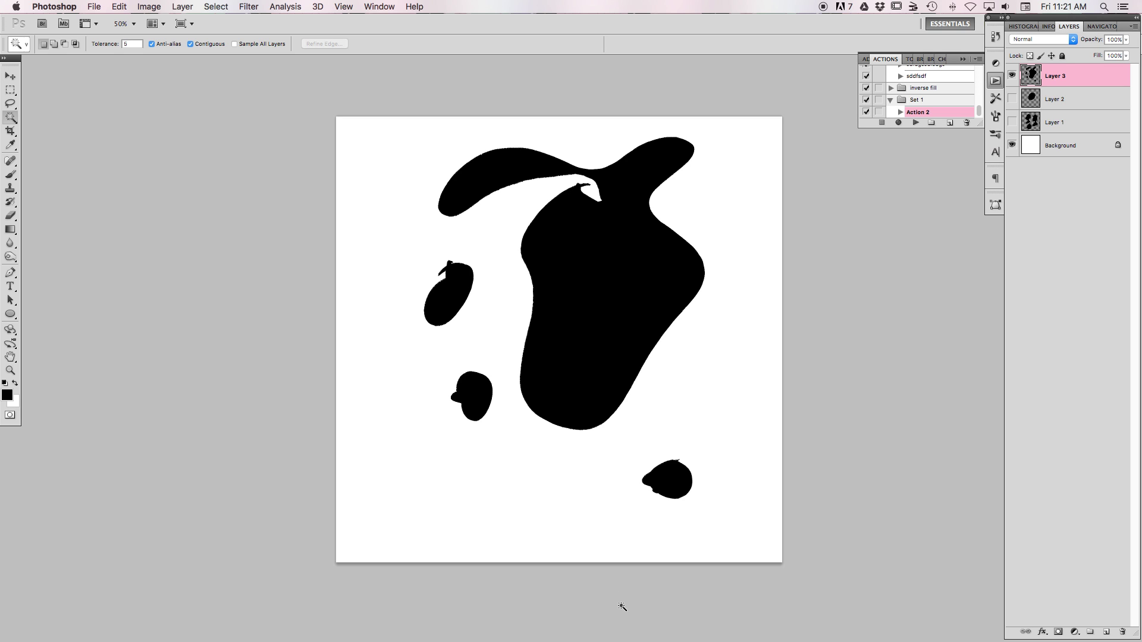
mouse_move(633, 640)
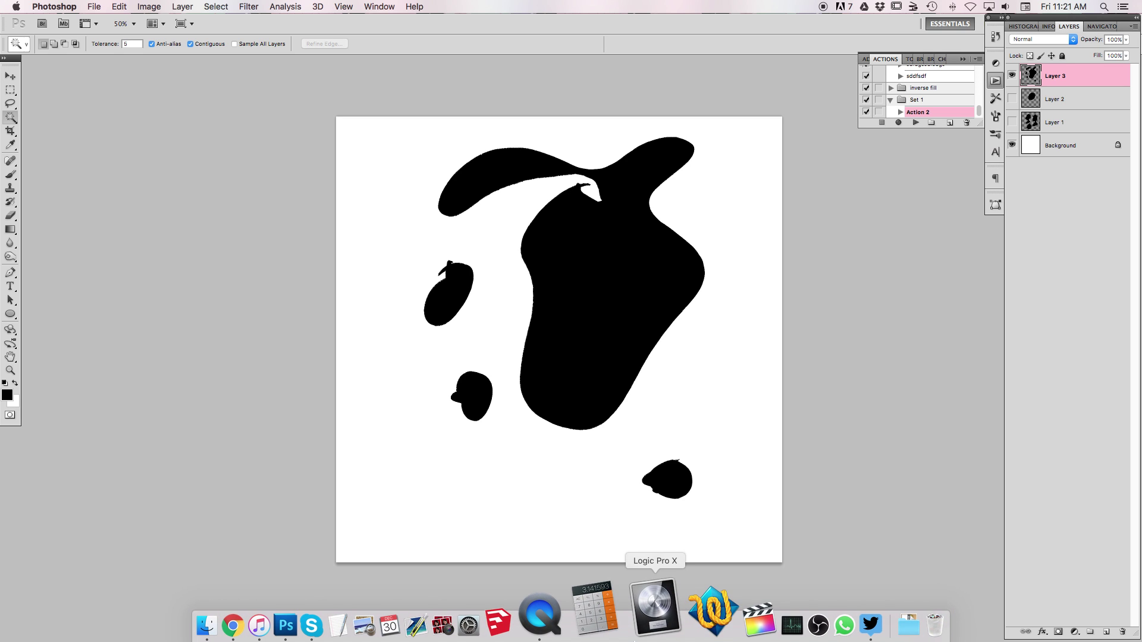
right_click(592, 620)
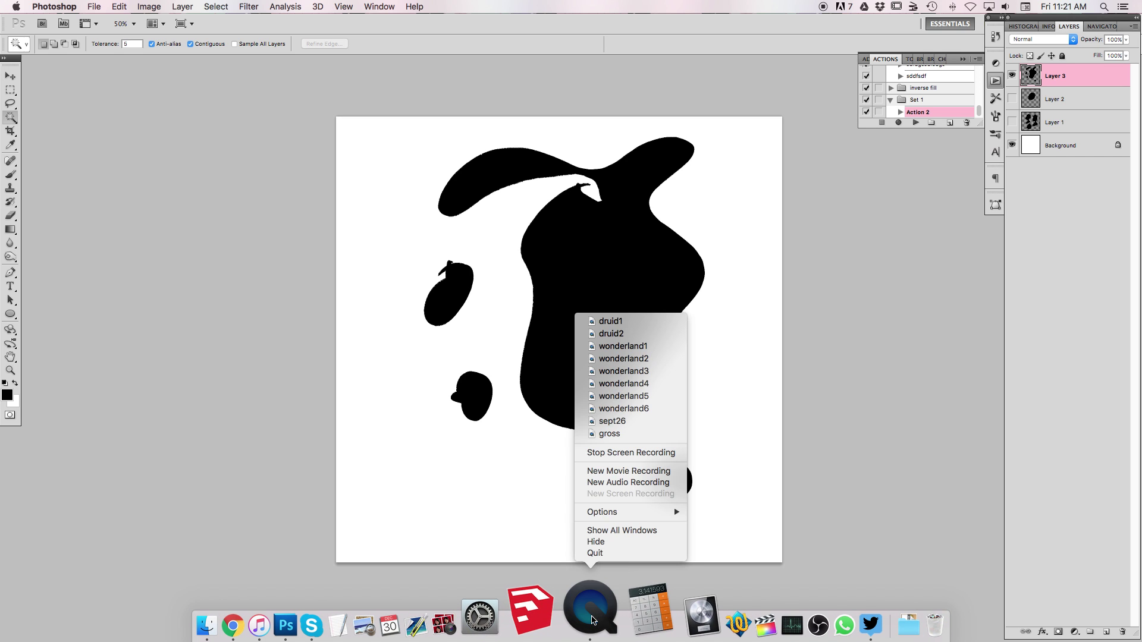